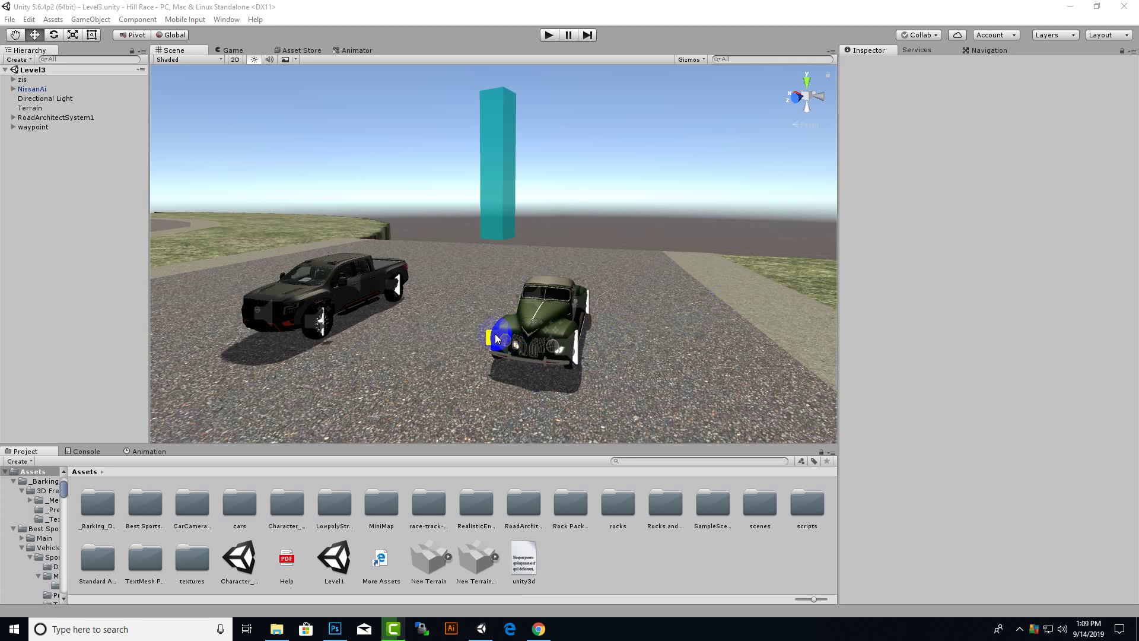
Scroll the Fervider Car Multi Cameras page to its DOWNLOAD button and back, then return to Unity.
left_click(538, 628)
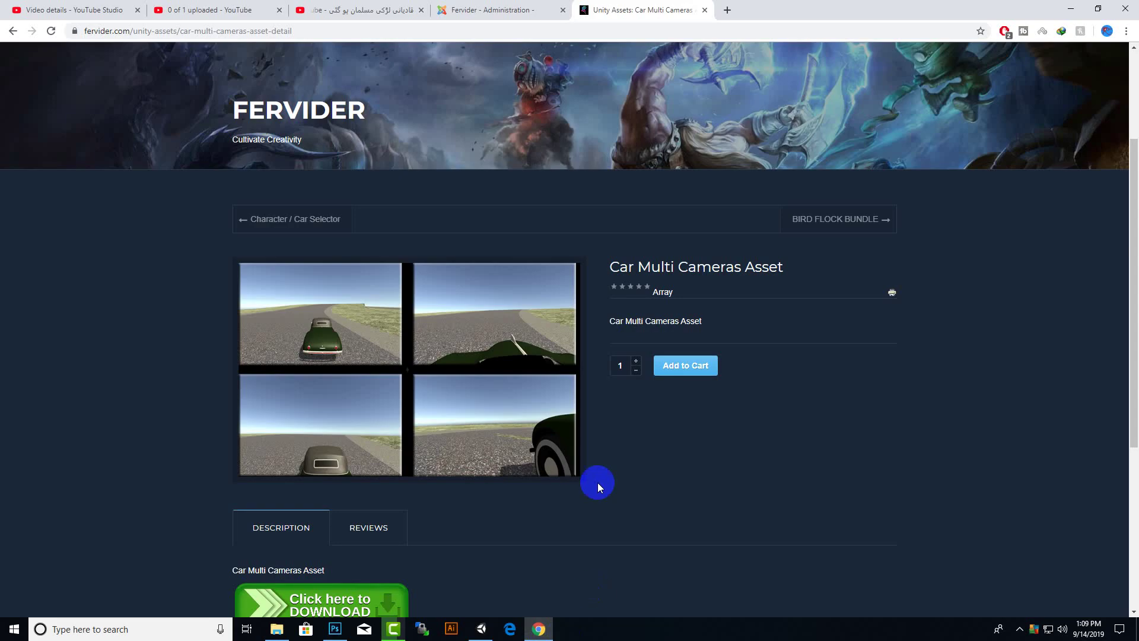
right_click(619, 7)
key("Escape")
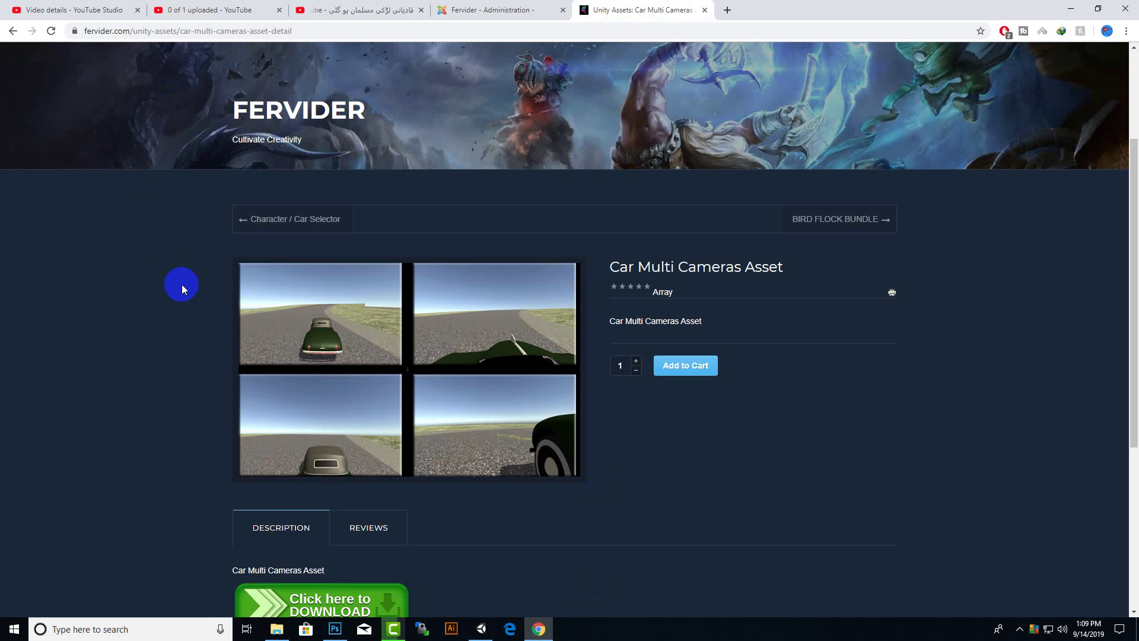
scroll(182, 288, "up", 1)
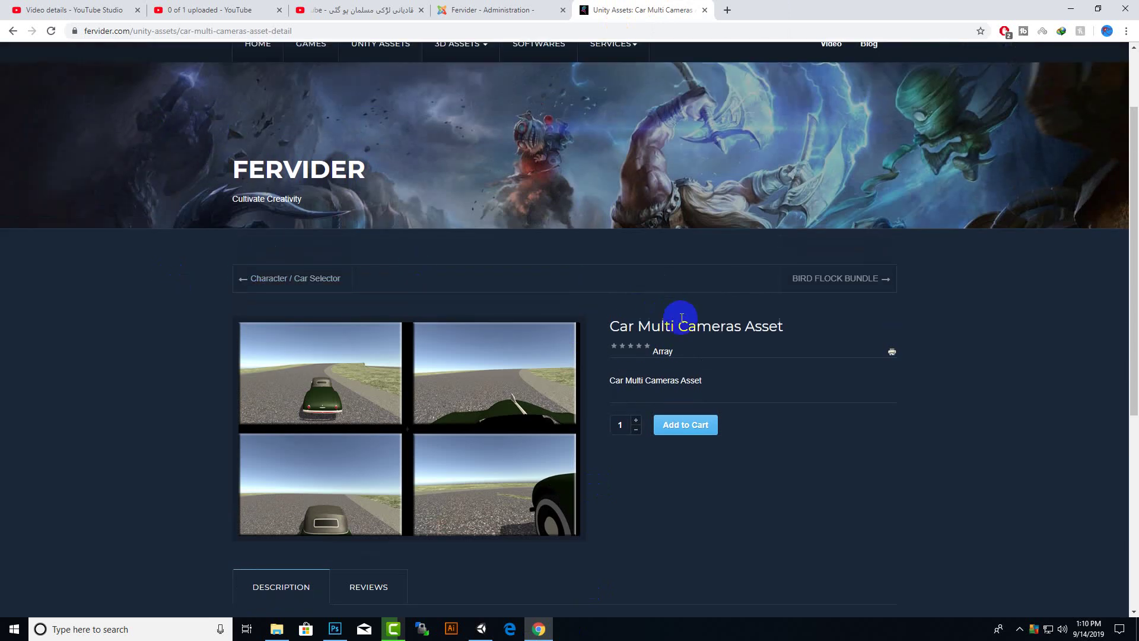
left_click_drag(691, 326, 804, 332)
scroll(338, 333, "down", 6)
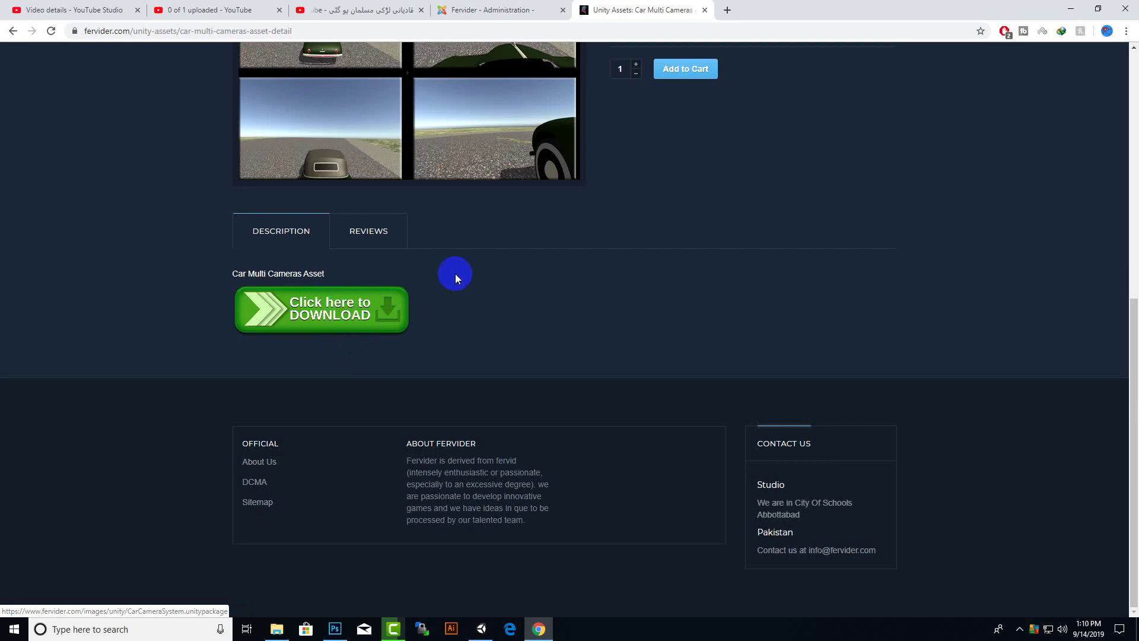
scroll(617, 205, "up", 7)
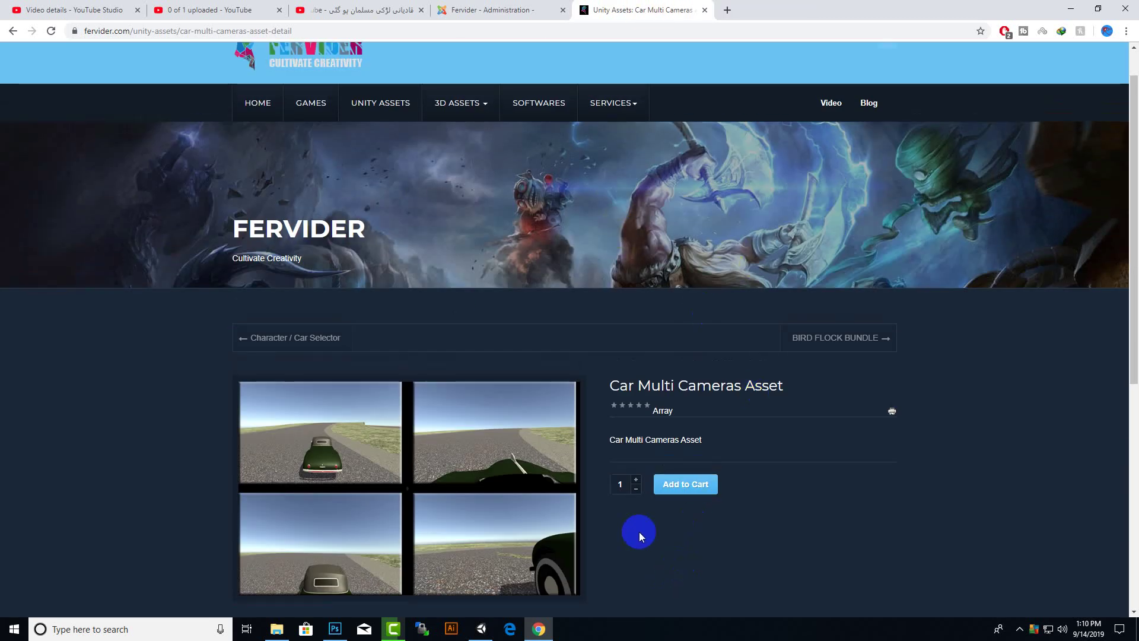
left_click(483, 629)
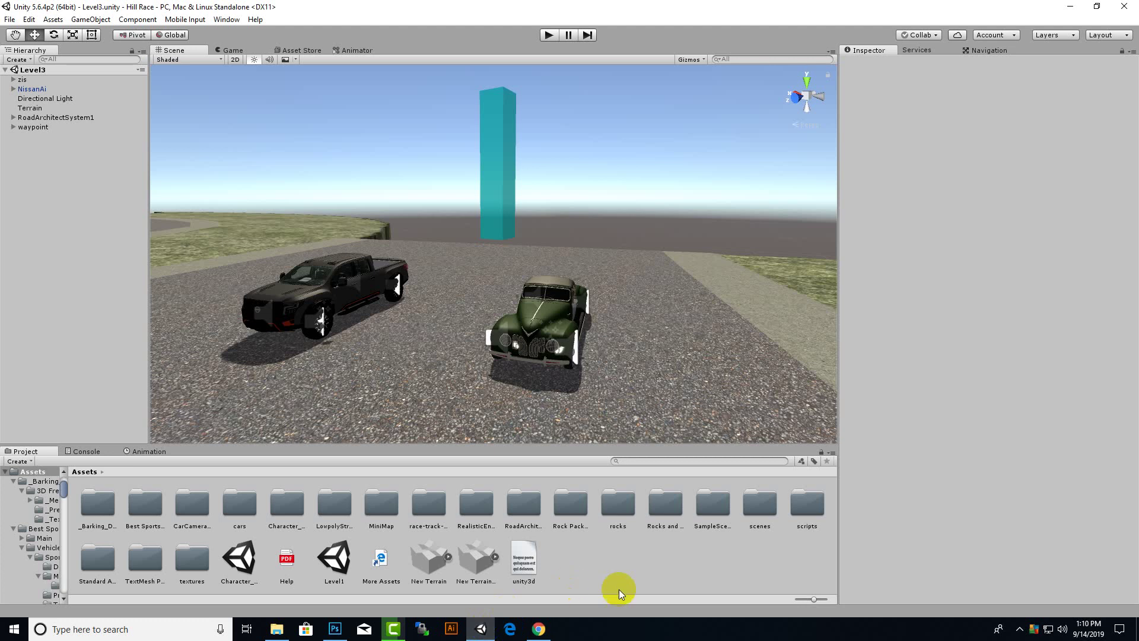
Open CarCameraSystem, look in its Scripts folder, then open the Prefab folder listing CamParent.
scroll(646, 350, "down", 3)
middle_click_drag(638, 356, 376, 382)
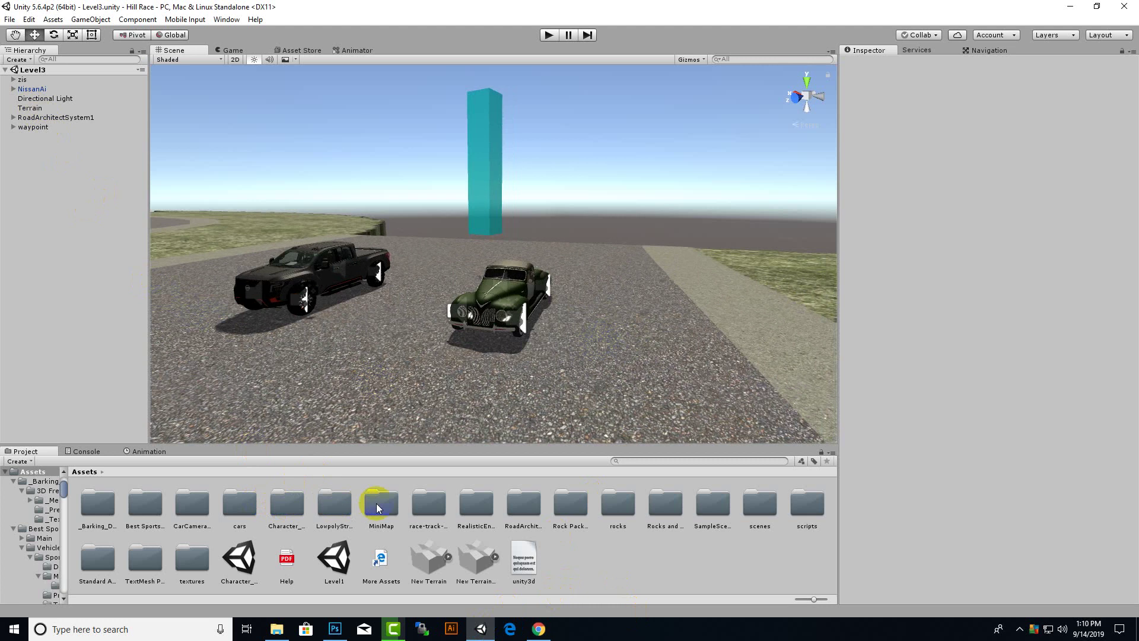
left_click(196, 507)
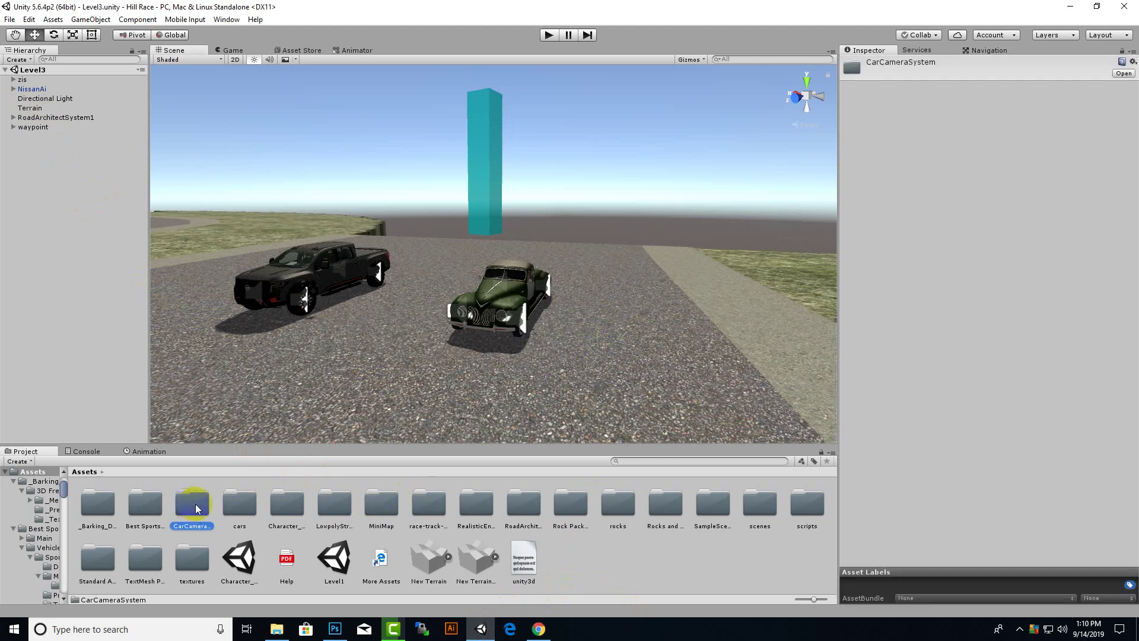
double_click(191, 504)
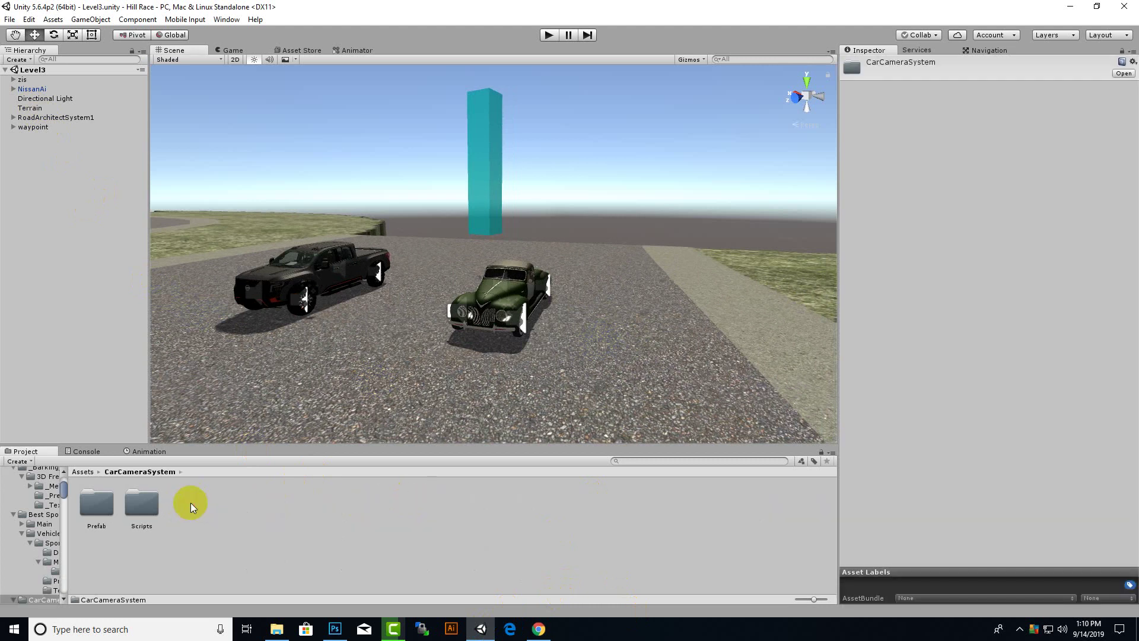
double_click(151, 505)
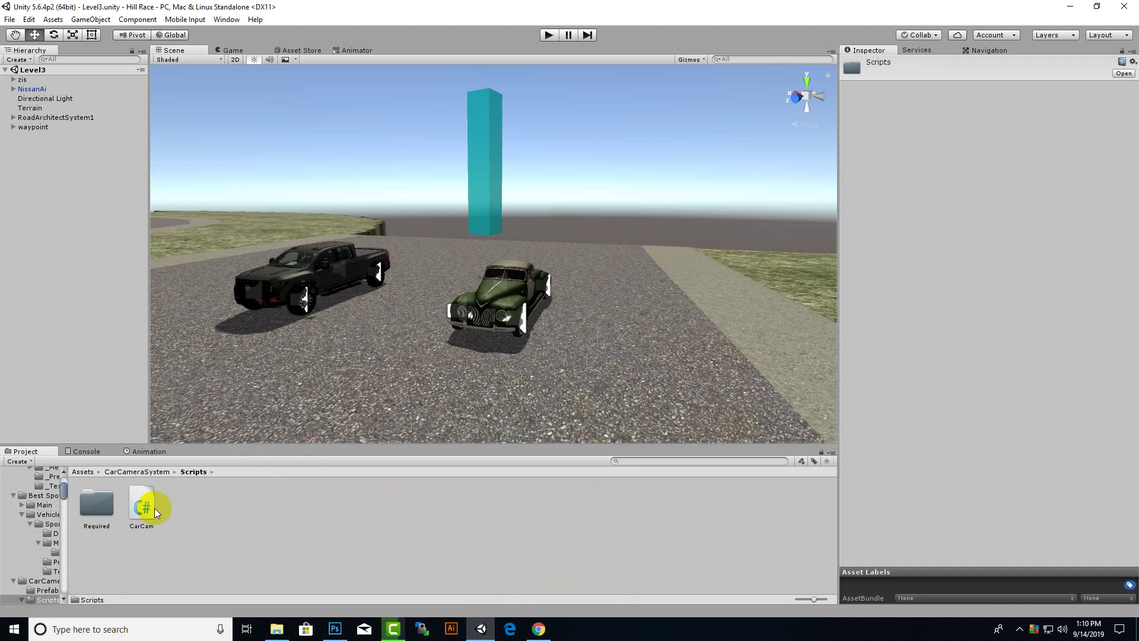
left_click(137, 471)
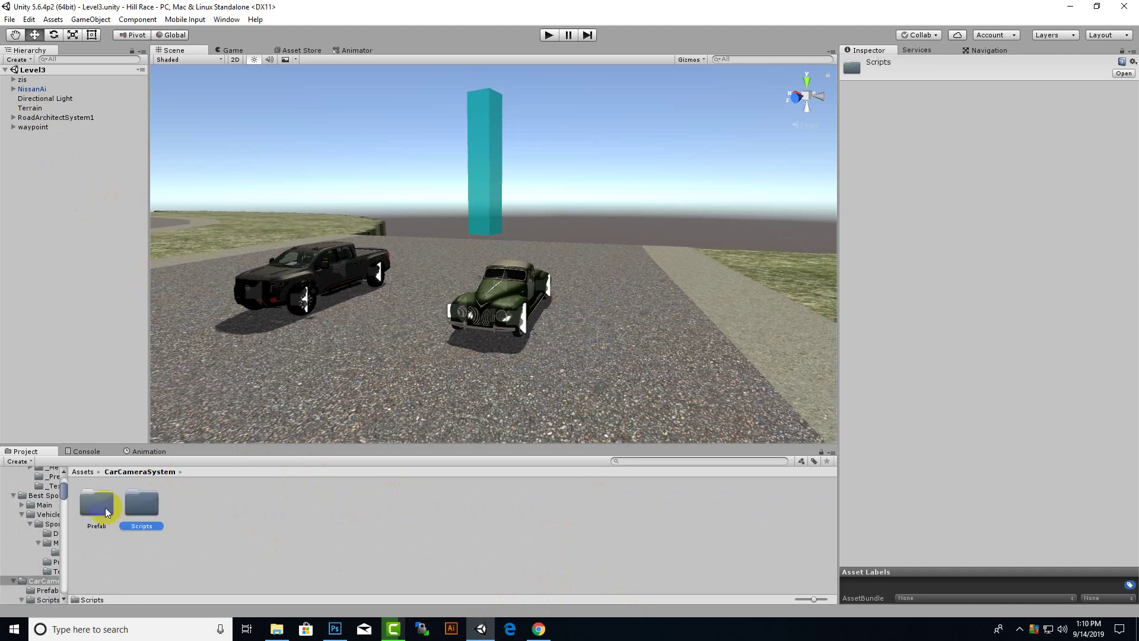
double_click(98, 506)
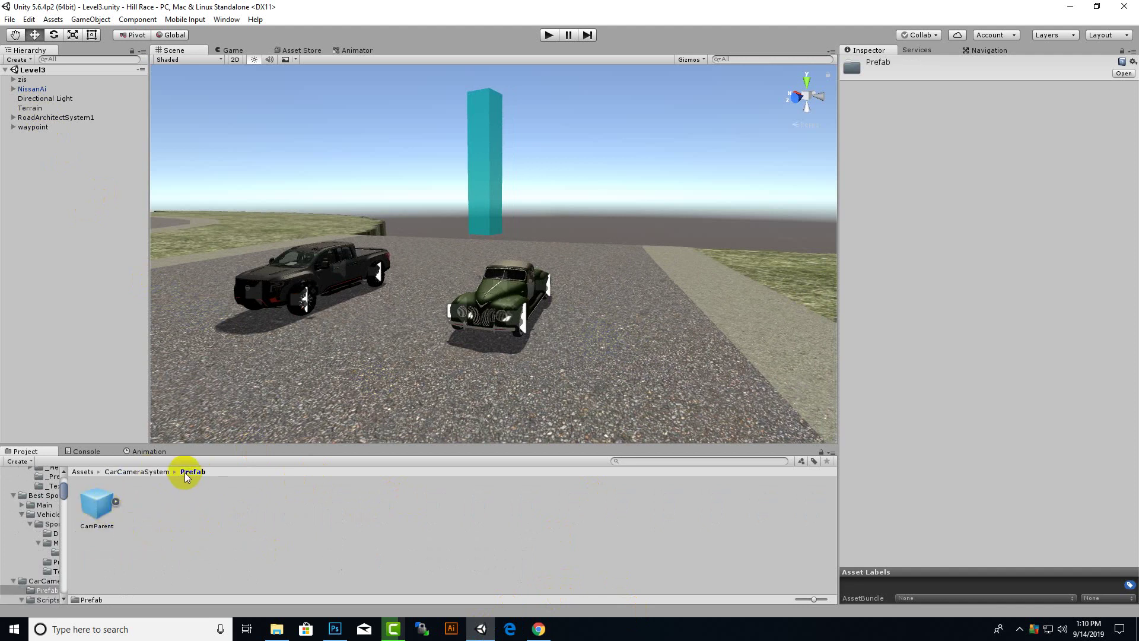
Drag the CamParent prefab onto the zis car in the Hierarchy to parent it there.
left_click(22, 80)
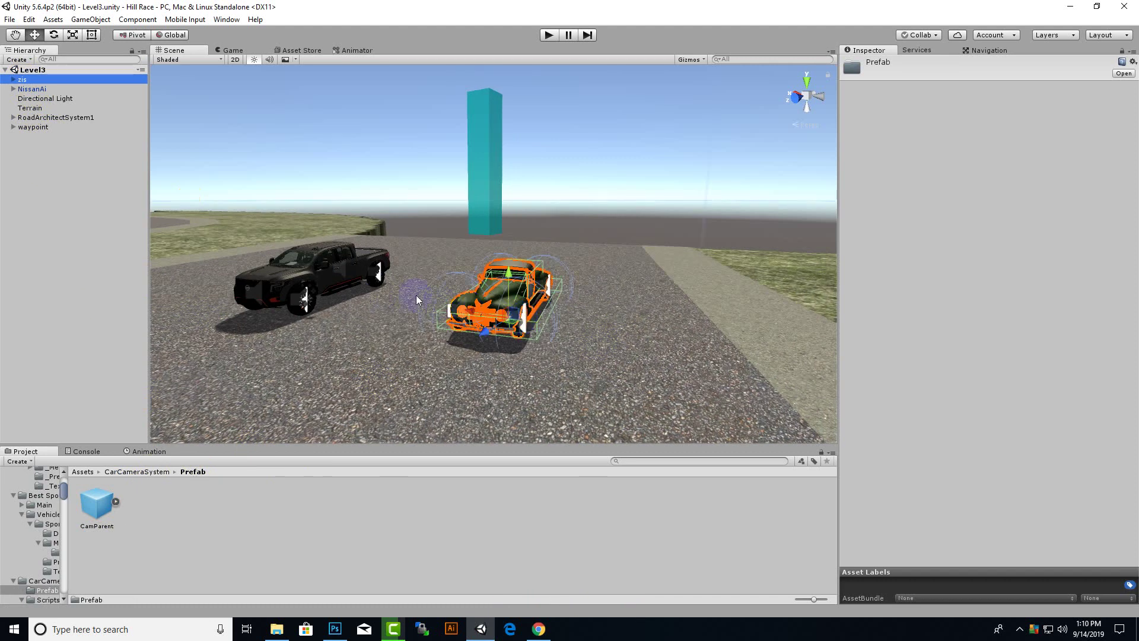
scroll(488, 347, "up", 2)
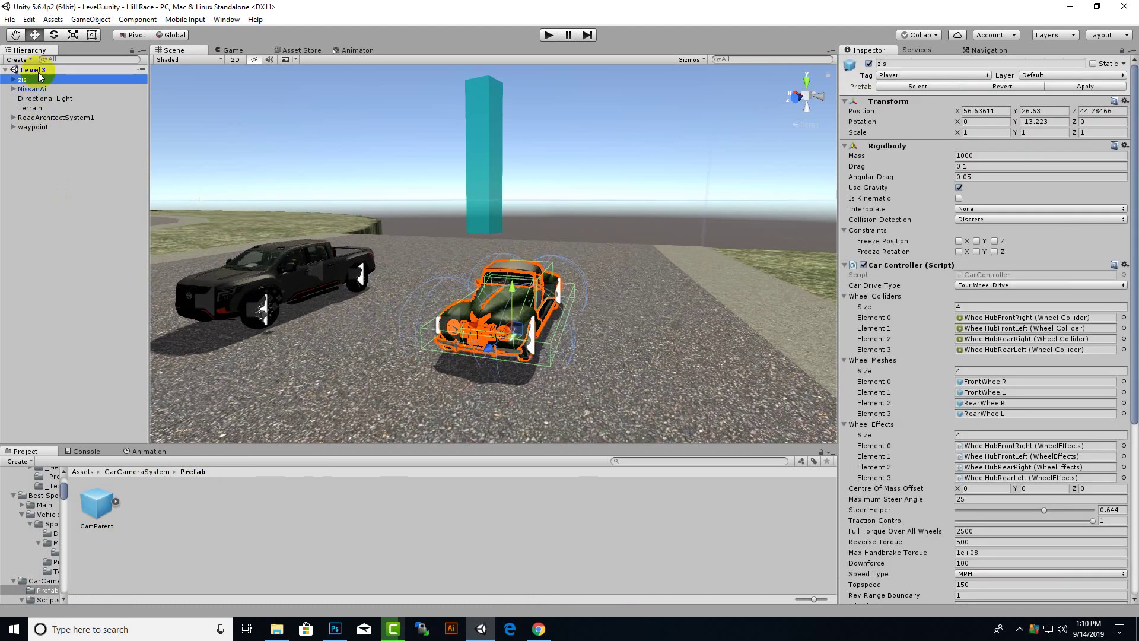
mouse_move(97, 504)
left_mouse_down()
mouse_move(60, 109)
mouse_move(30, 79)
left_mouse_up()
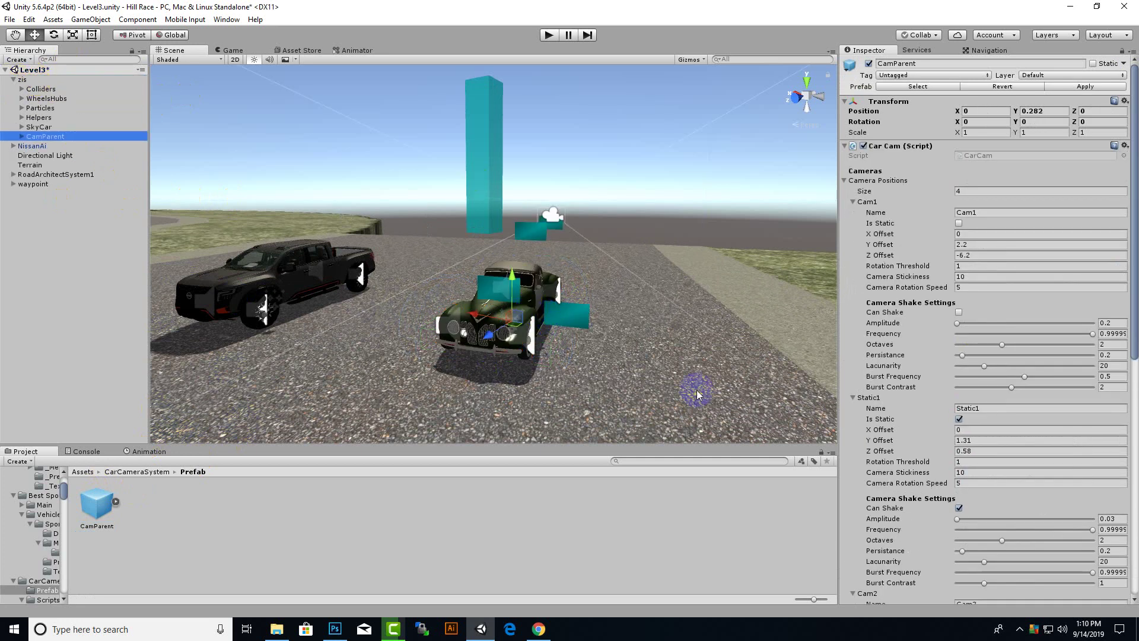
scroll(682, 388, "up", 5)
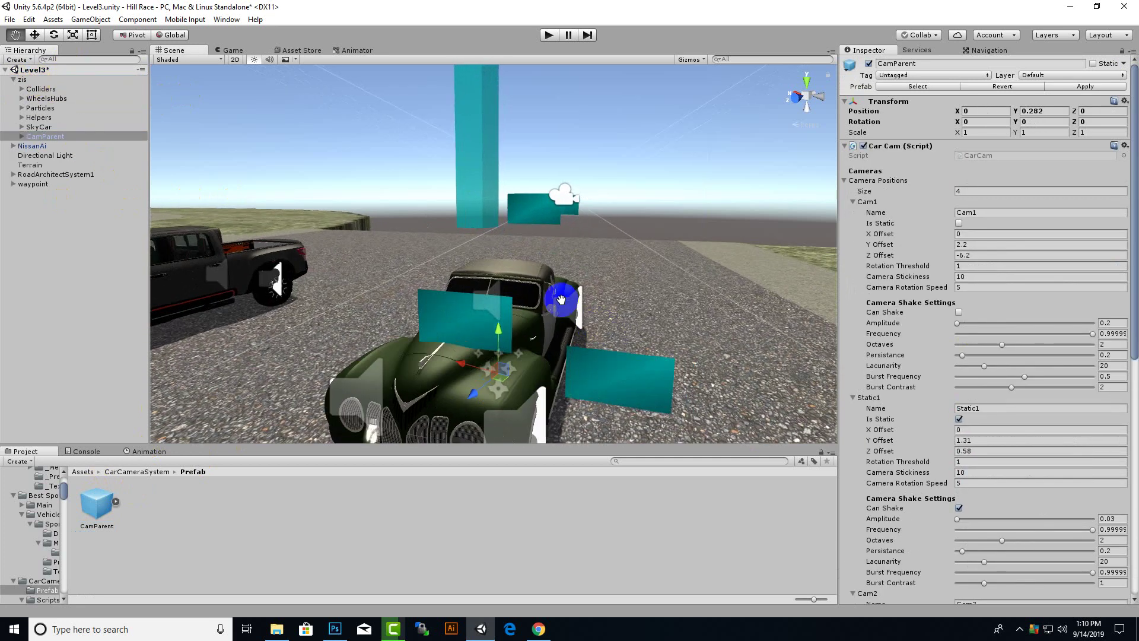
middle_click_drag(585, 387, 586, 247)
mouse_move(677, 252)
left_mouse_down("alt")
mouse_move(372, 280)
mouse_move(630, 329)
mouse_move(609, 293)
mouse_move(668, 315)
left_mouse_up("alt")
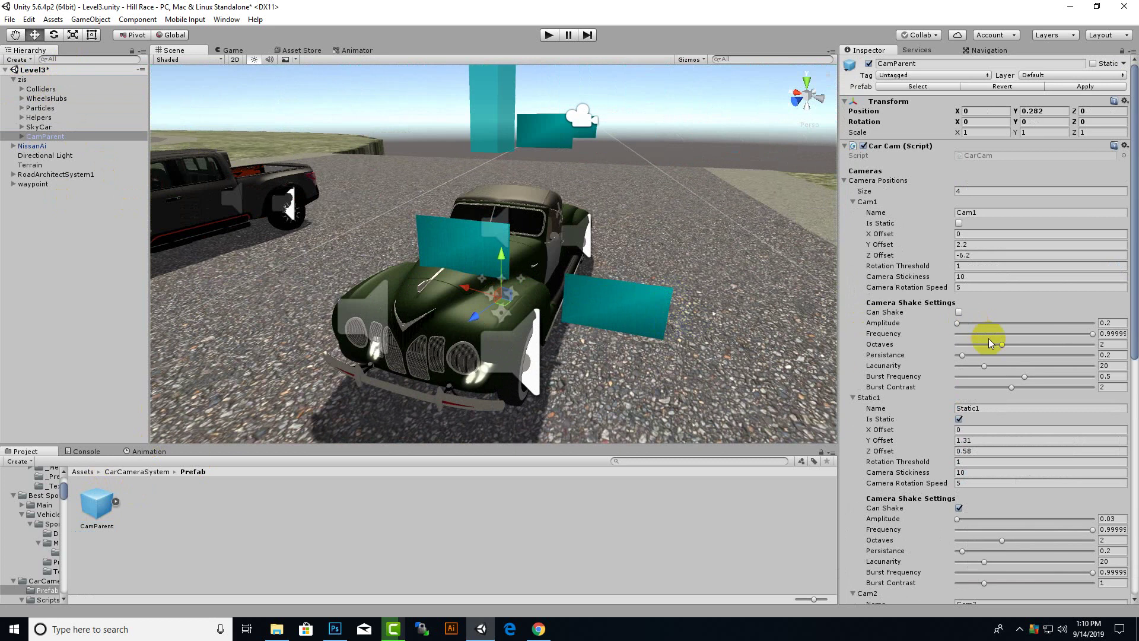
scroll(992, 366, "down", 5)
key("f")
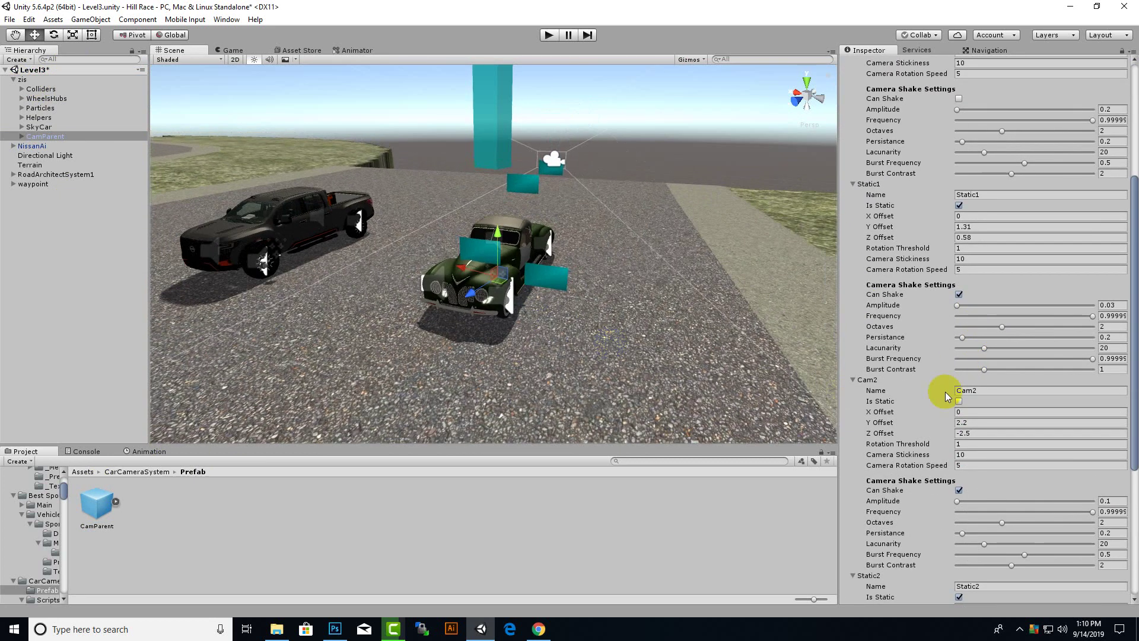
scroll(939, 358, "up", 4)
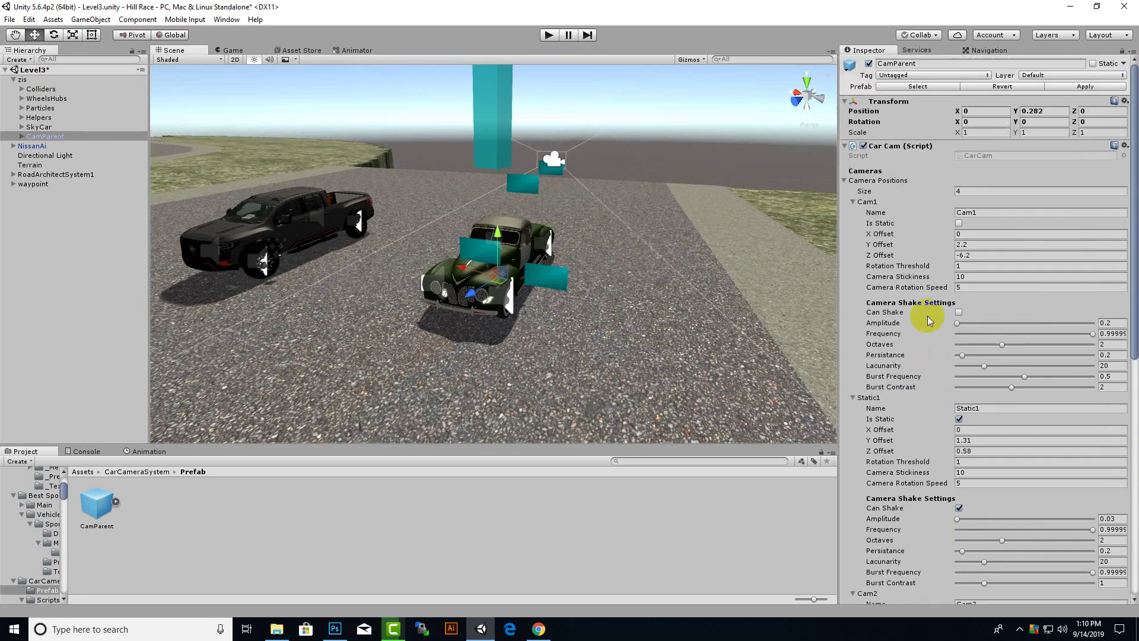
scroll(934, 350, "up", 2)
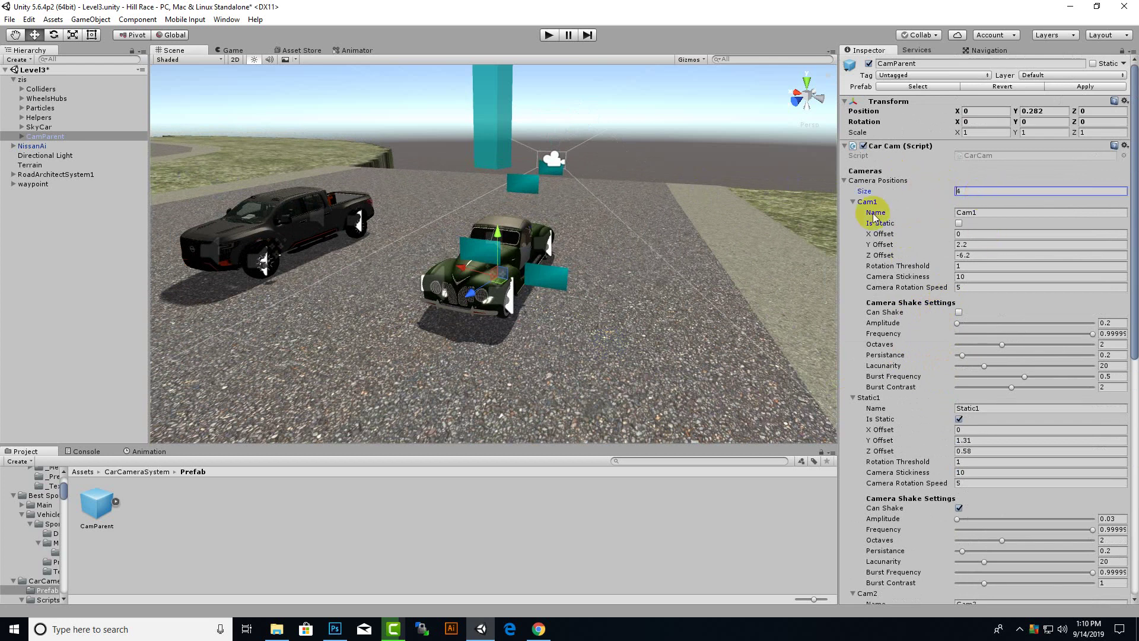
left_click(992, 212)
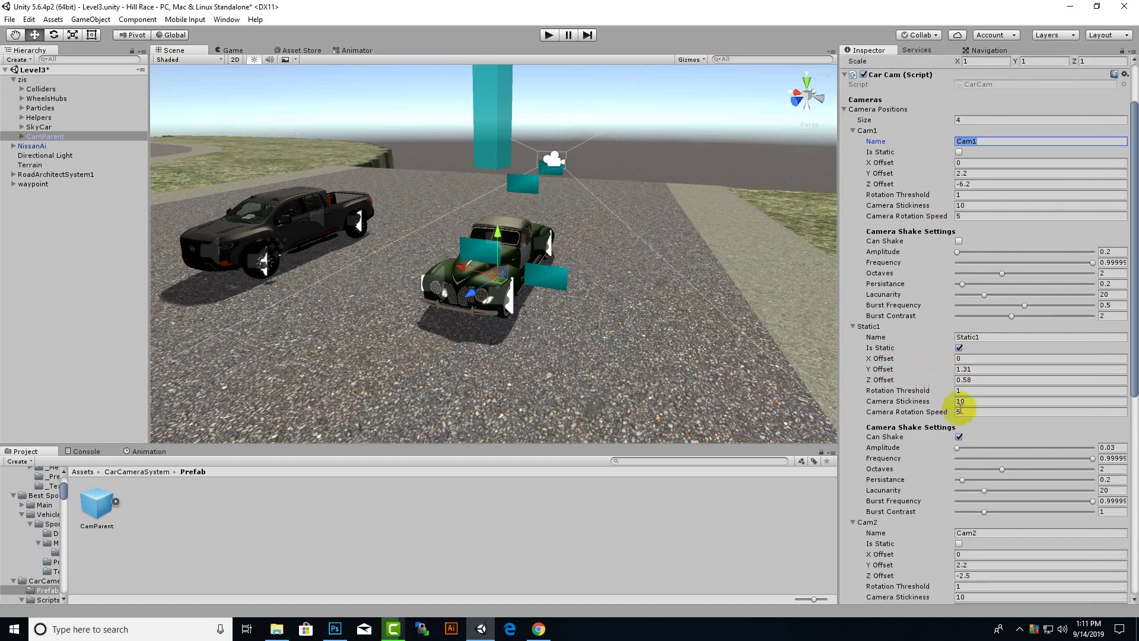
scroll(955, 415, "down", 2)
scroll(988, 428, "down", 3)
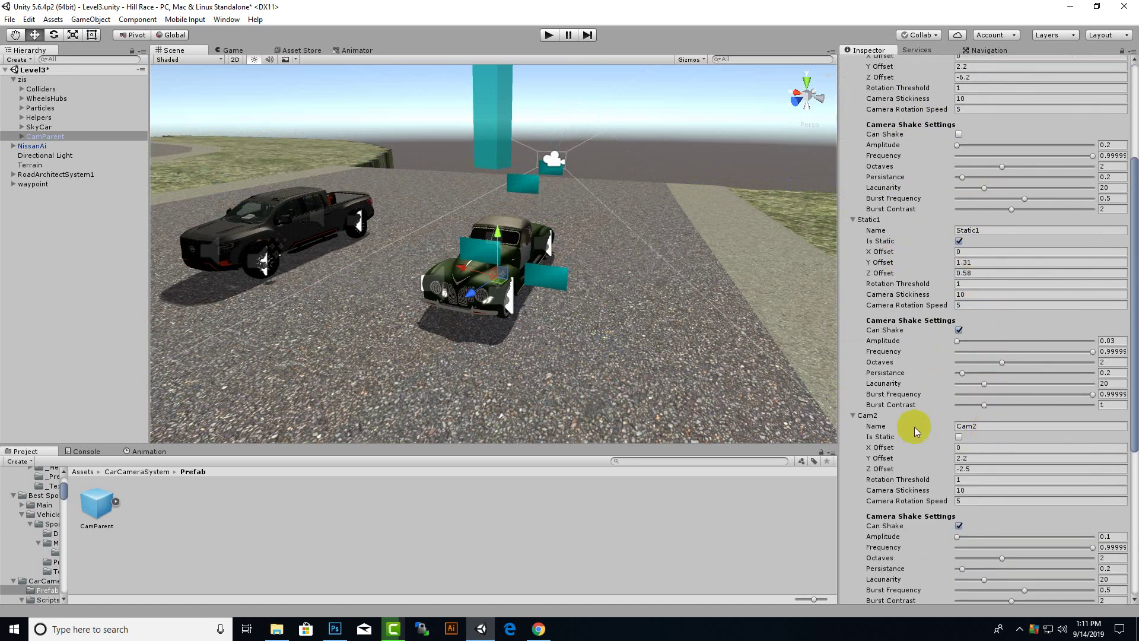
scroll(955, 433, "down", 4)
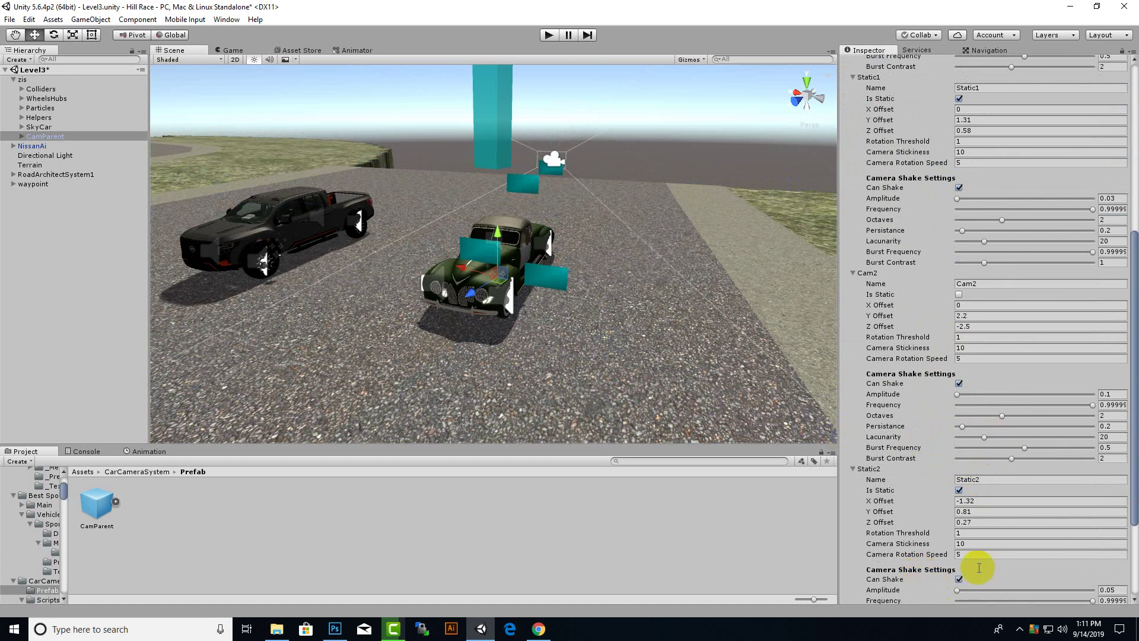
scroll(979, 568, "down", 4)
scroll(963, 207, "up", 13)
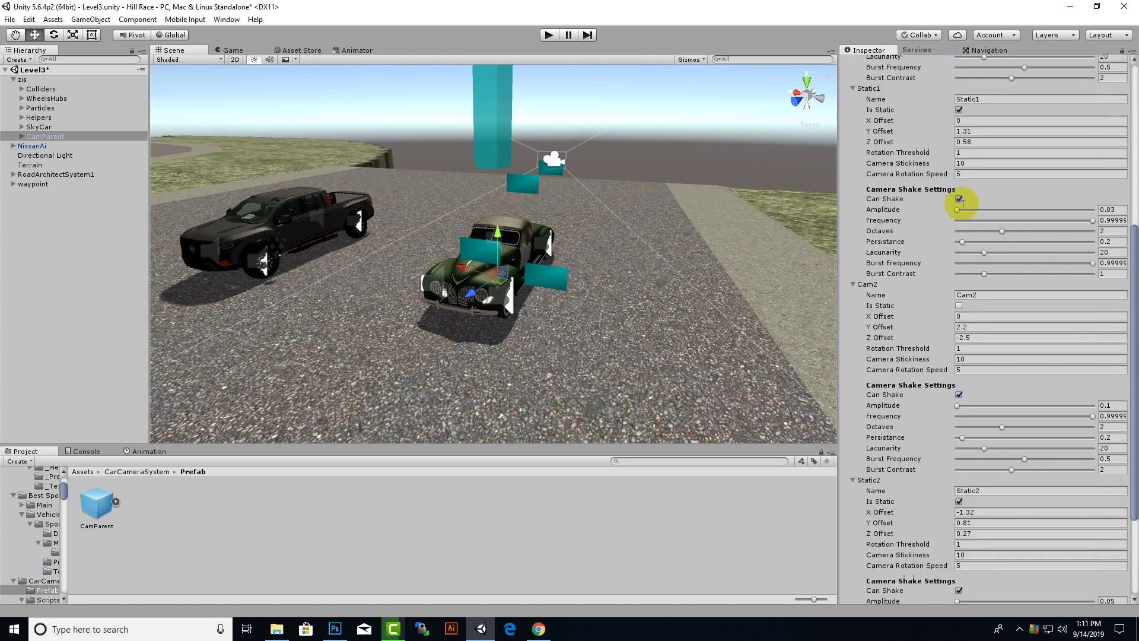
left_click(974, 191)
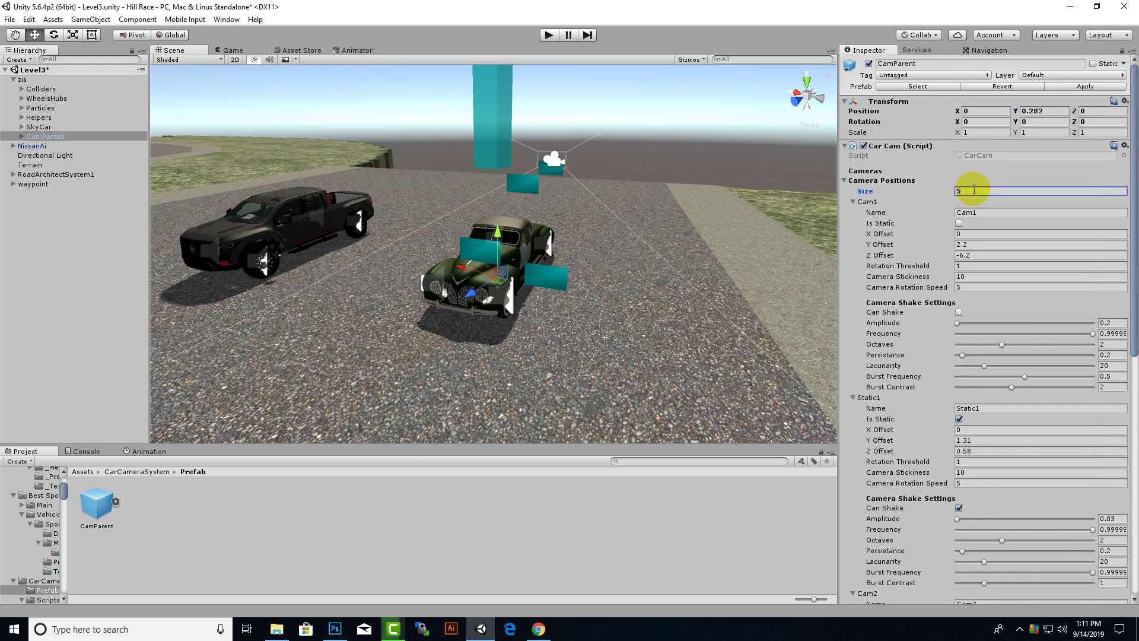
key("Return")
scroll(967, 356, "down", 6)
scroll(954, 419, "down", 6)
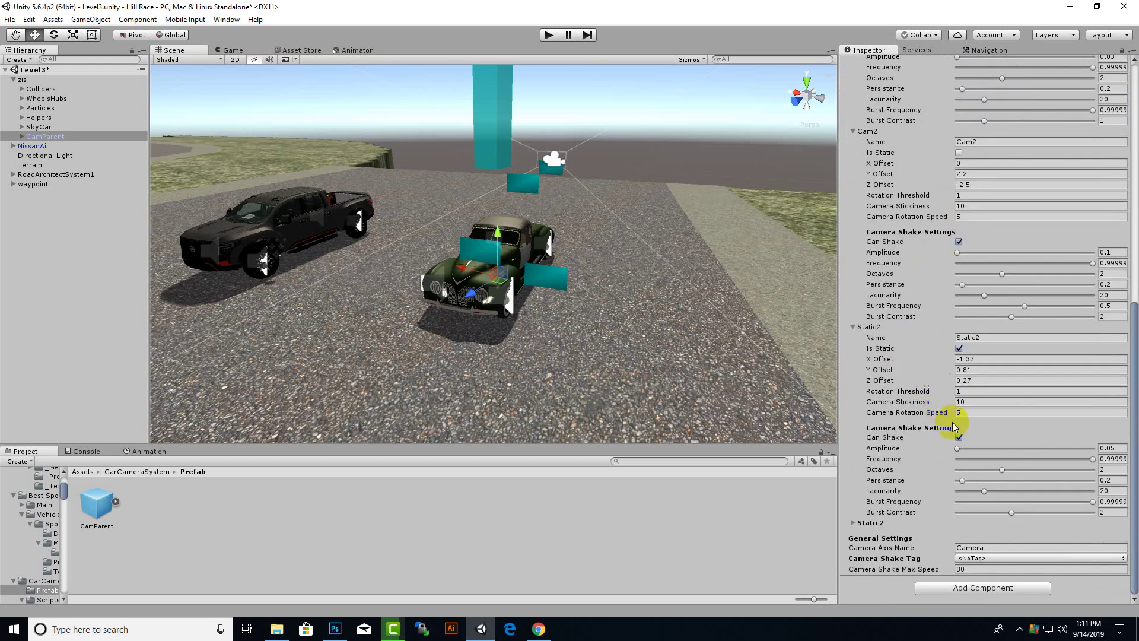
left_click(852, 523)
scroll(944, 504, "down", 5)
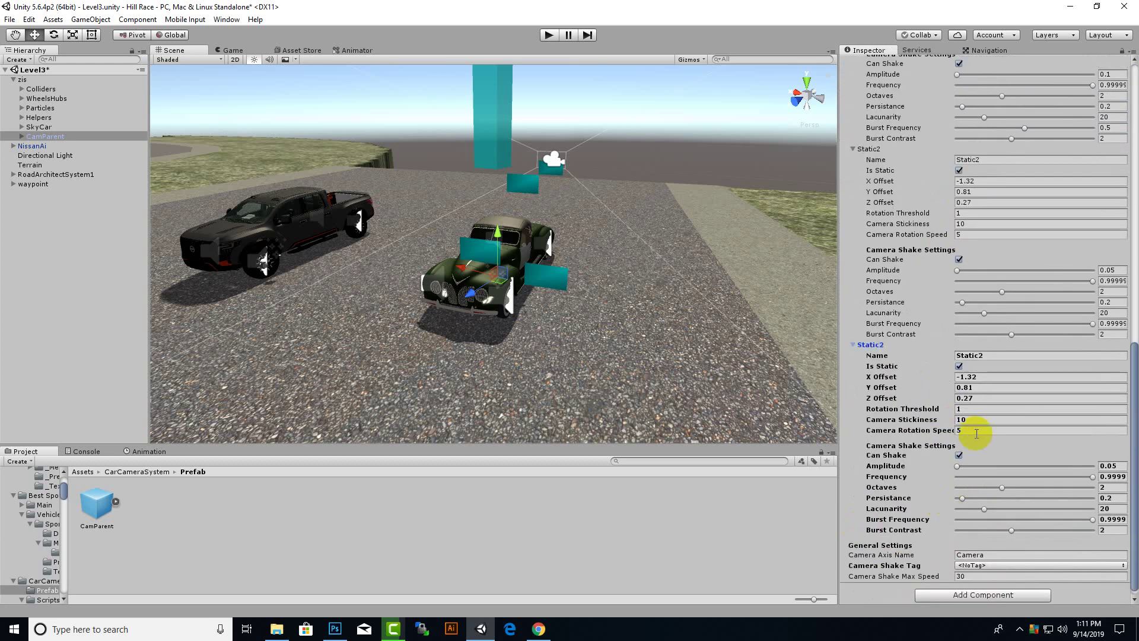
left_click(991, 356)
left_click(928, 355)
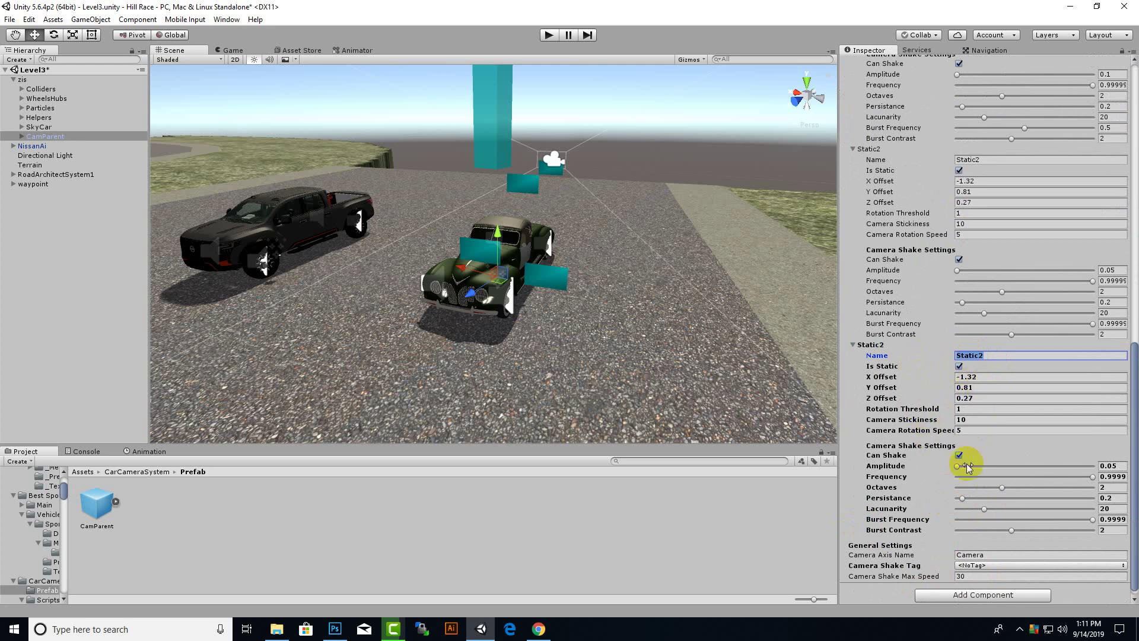
scroll(961, 415, "up", 5)
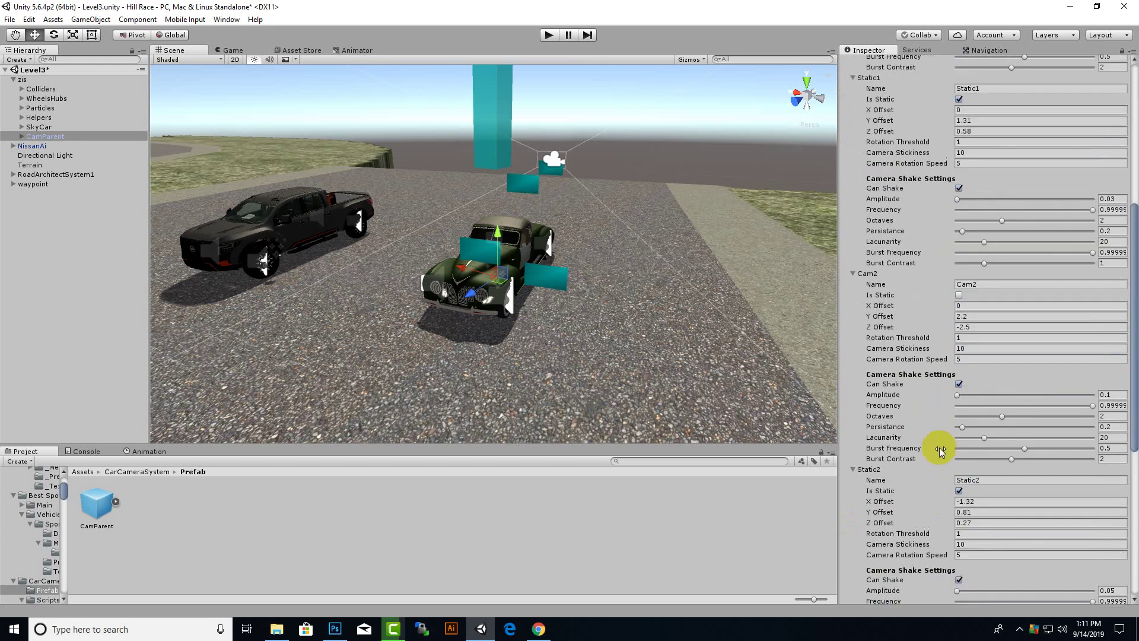
scroll(940, 450, "up", 5)
left_click(1009, 156)
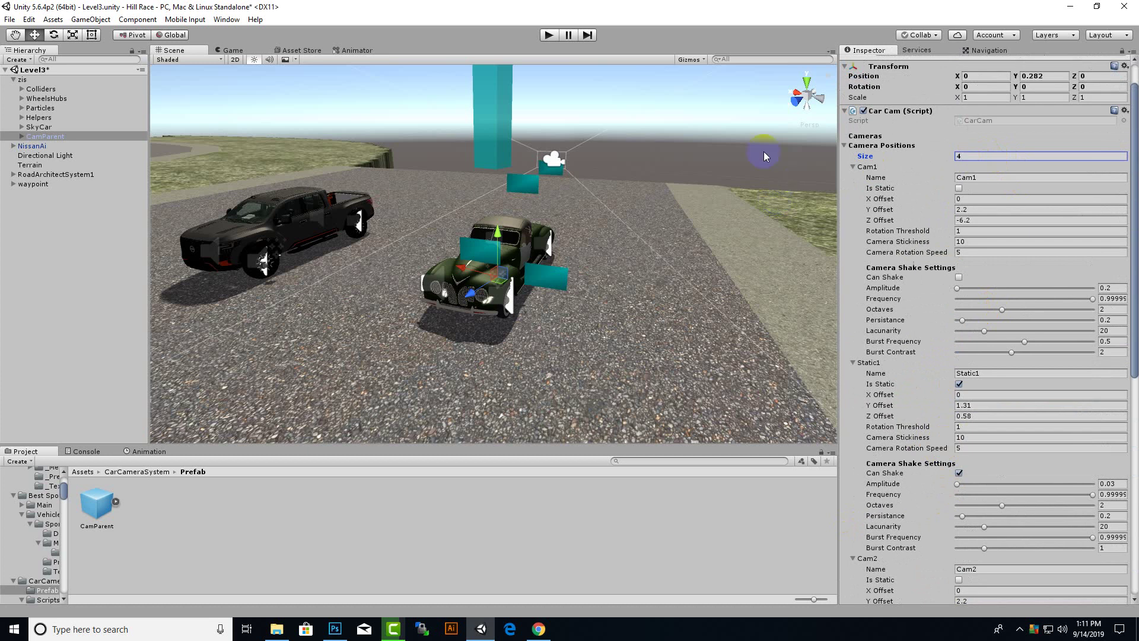
left_click_drag(652, 201, 613, 187, "alt")
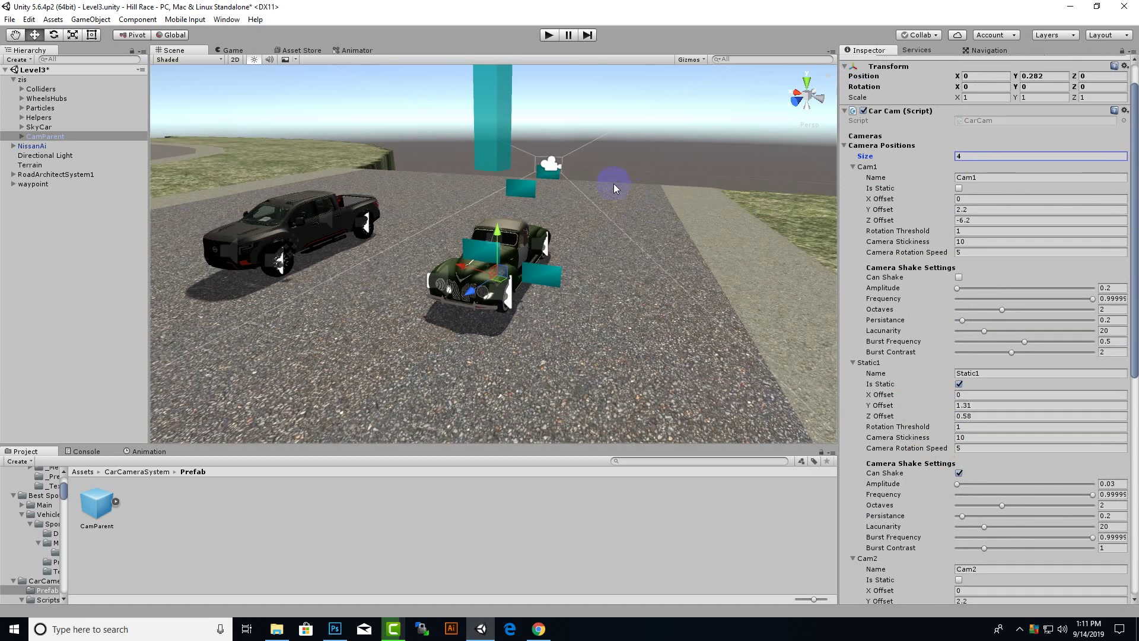
Run the game, drive the zis car forward, and press C repeatedly through hood, chase and wheel views.
left_click(549, 39)
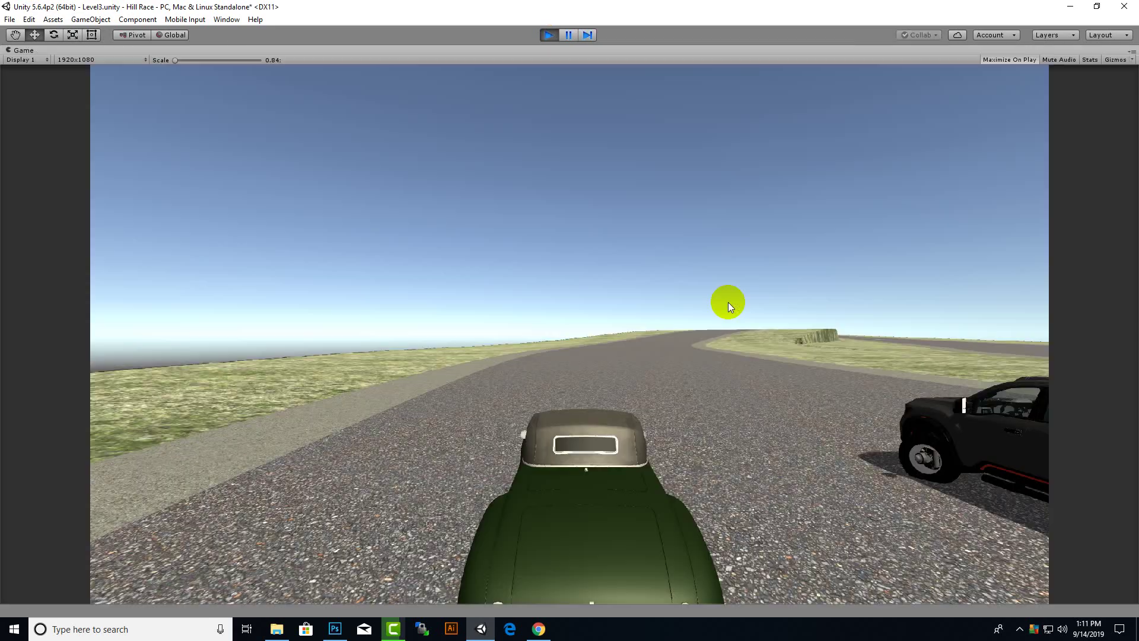
key("Up")
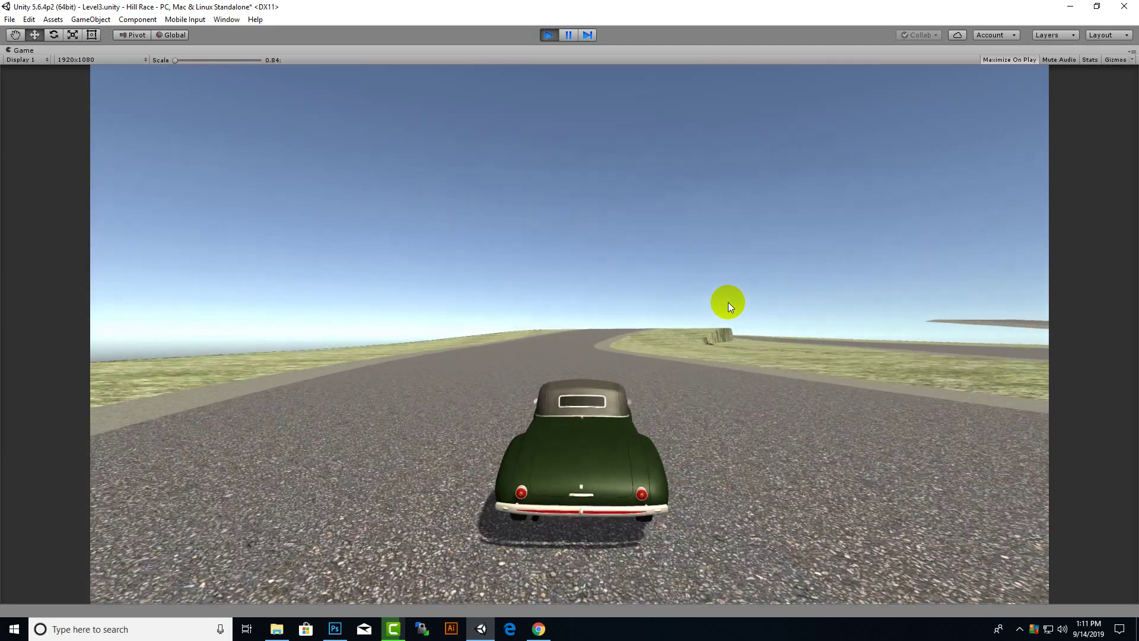
key("c")
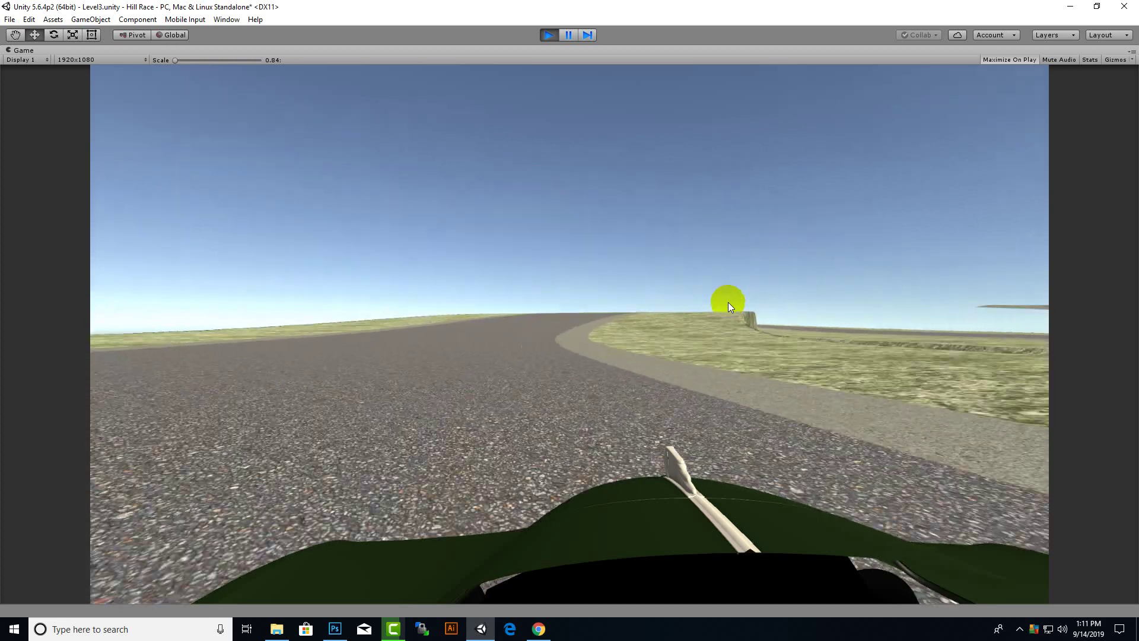
key("c")
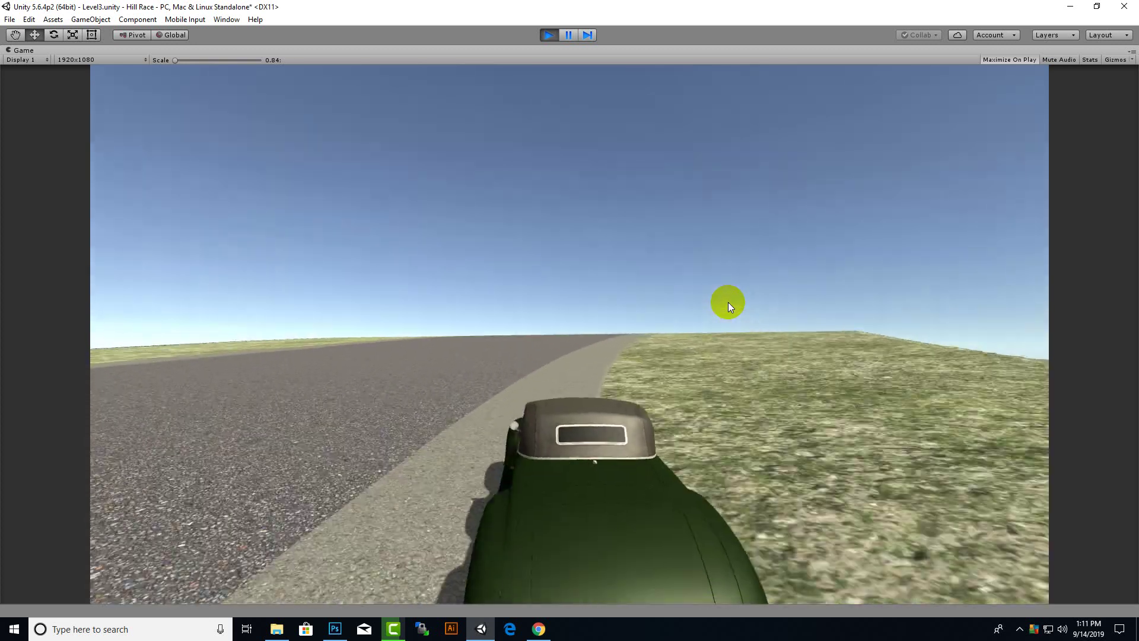
key("c")
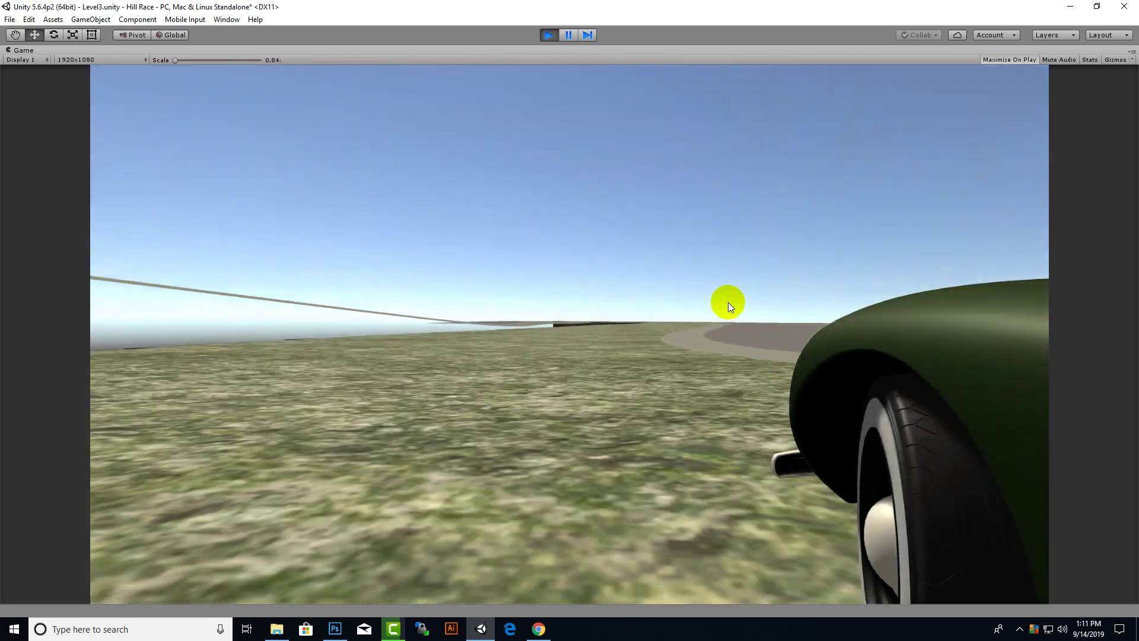
key("c")
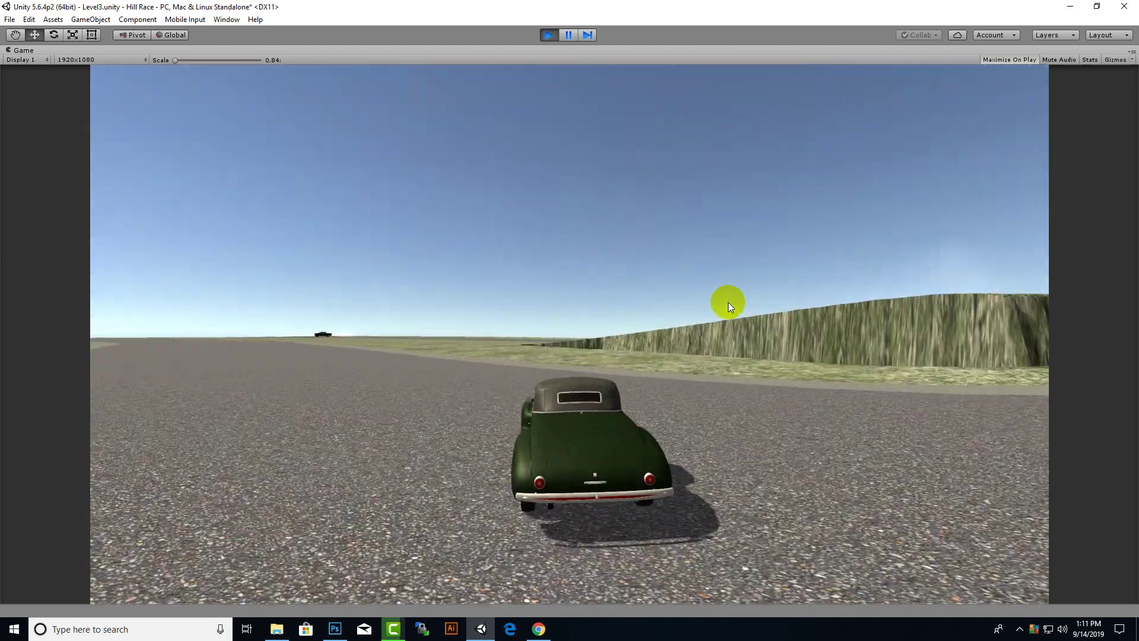
key("c")
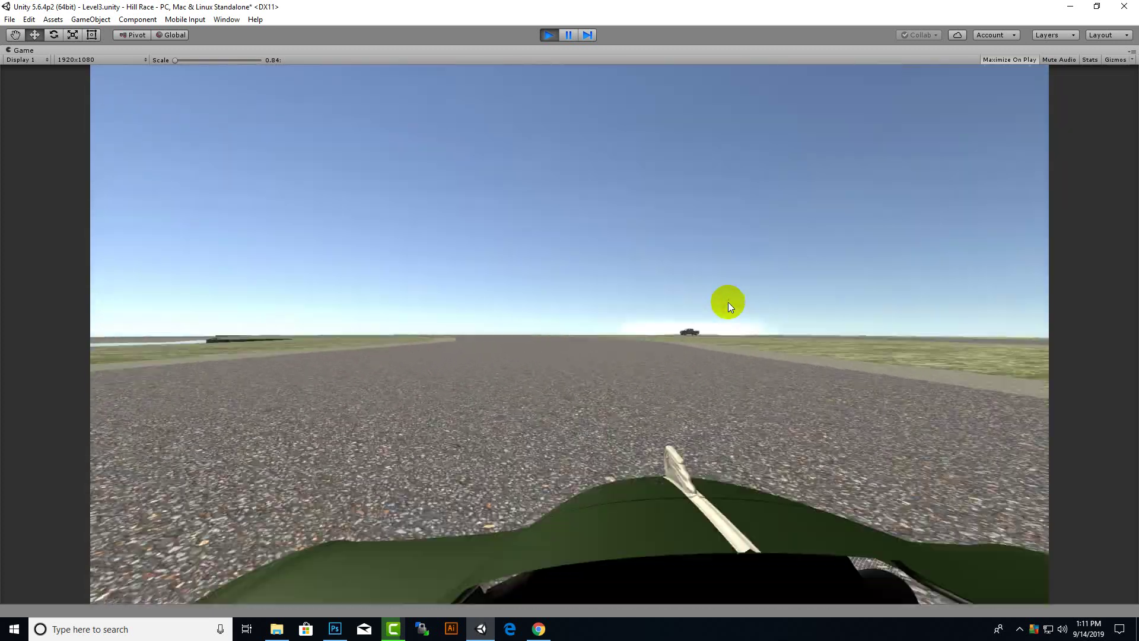
key("c")
key("c")
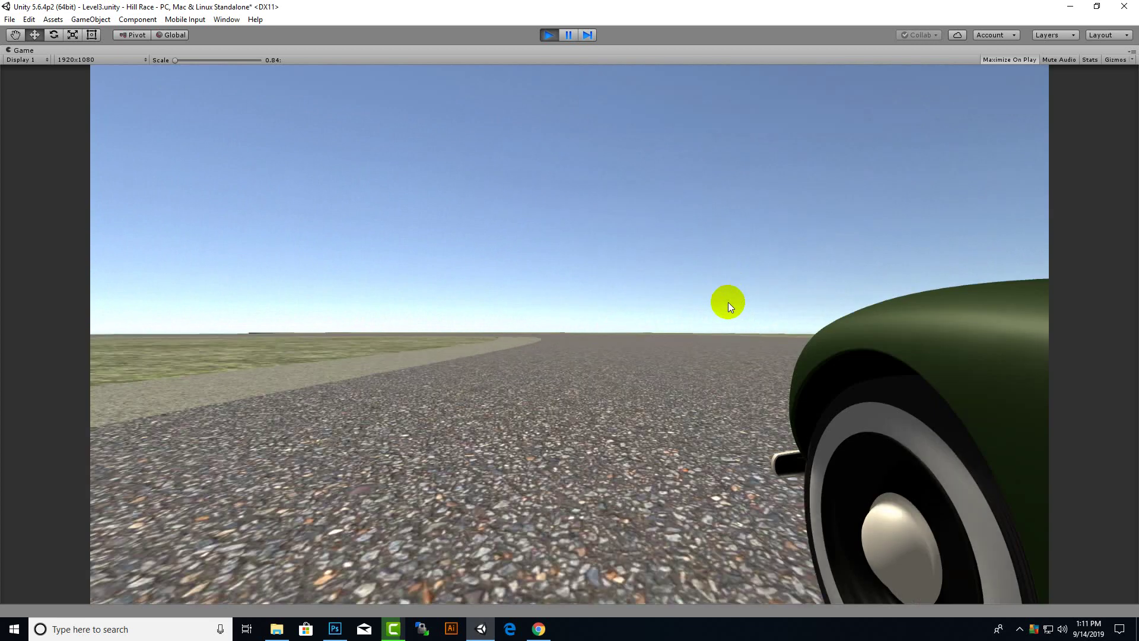
left_click(538, 35)
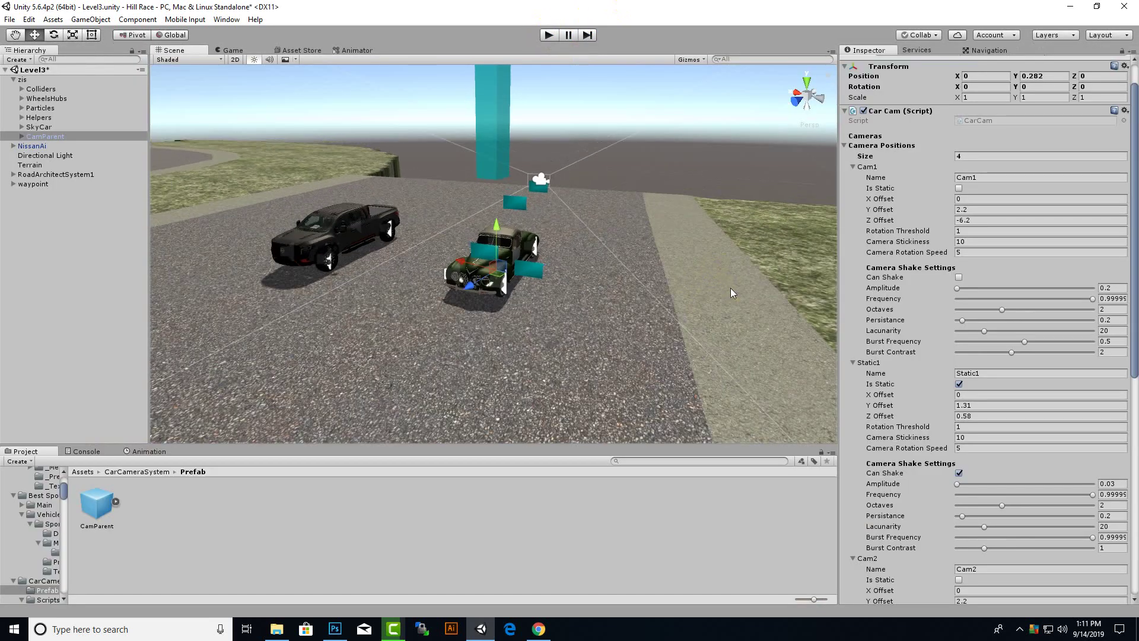
Orbit the Scene view around the green car and bring up the Edit menu.
left_click_drag(709, 259, 571, 323, "alt")
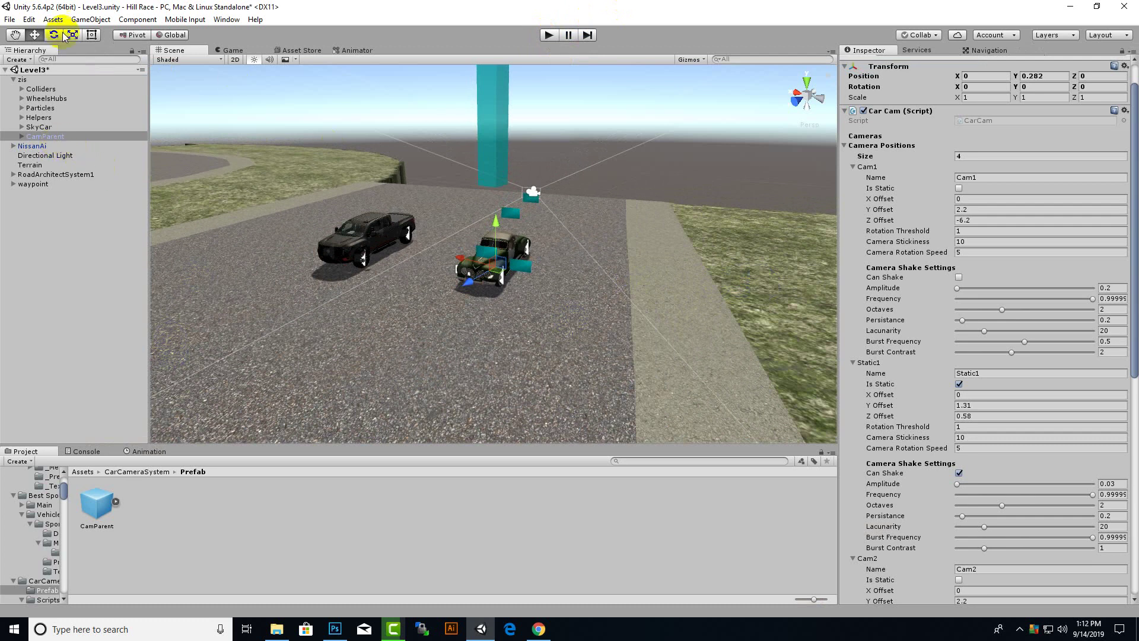
left_click(28, 19)
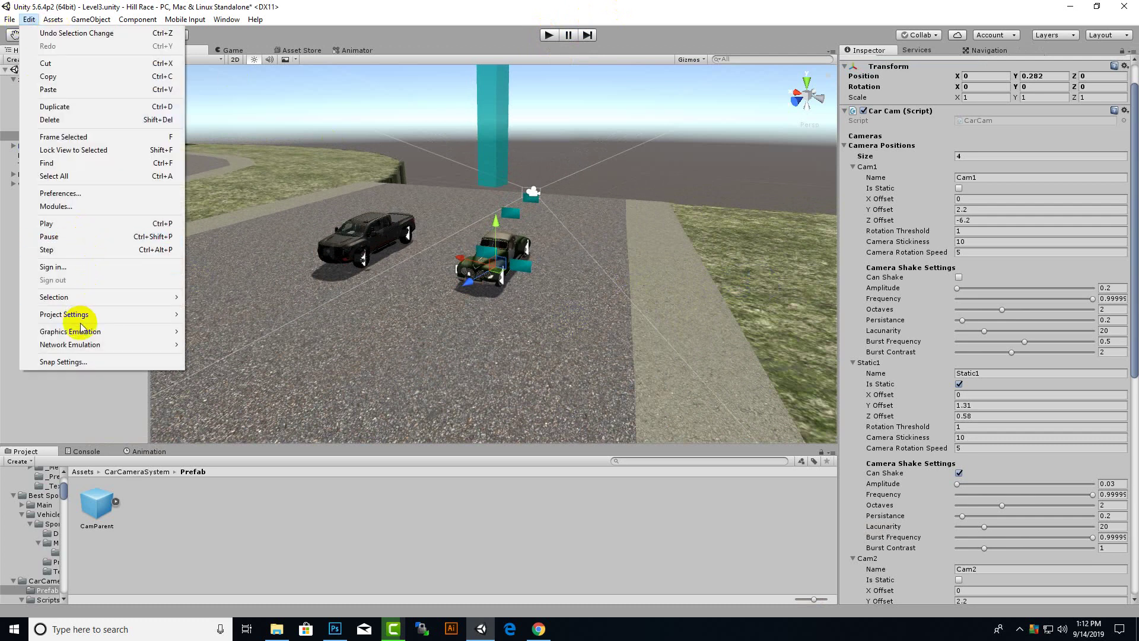
Open Project Settings > Input and check the Camera axis name.
mouse_move(77, 314)
left_click(202, 311)
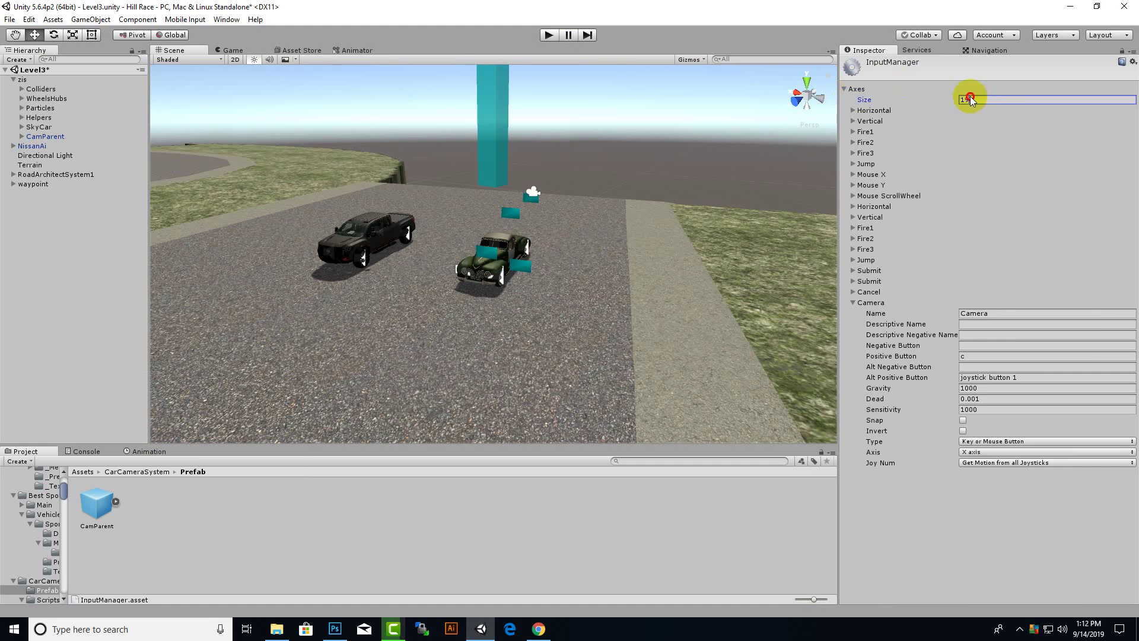
left_click(995, 314)
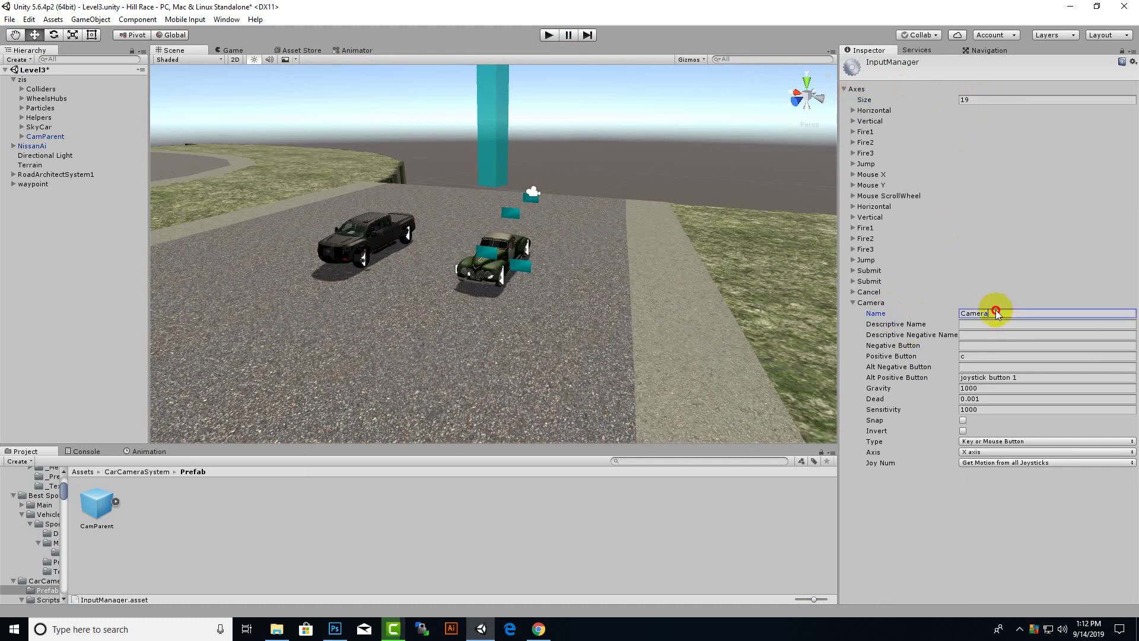
left_click(1023, 315)
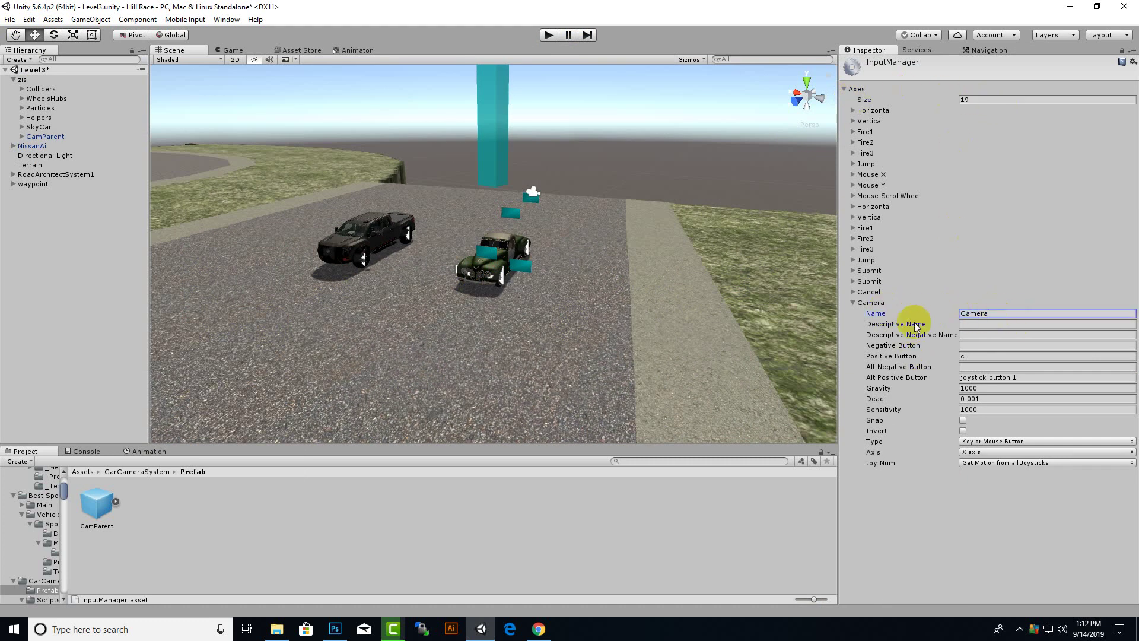
Confirm the Camera axis positive button stays c, then select CamParent in the Hierarchy.
left_click(975, 356)
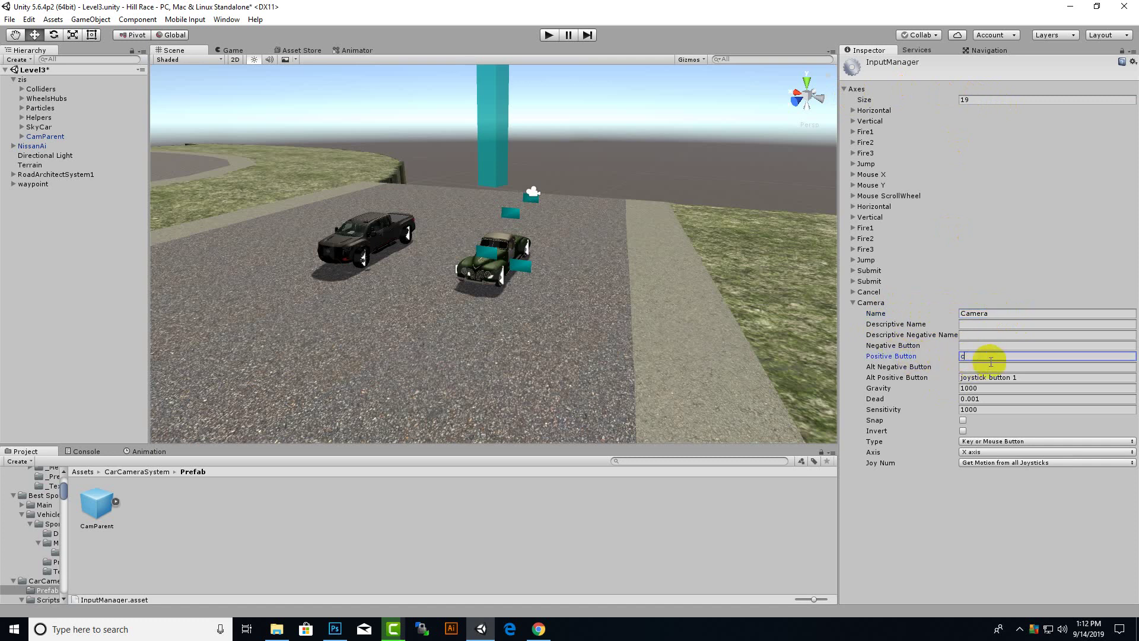
left_click(936, 357)
left_click(948, 357)
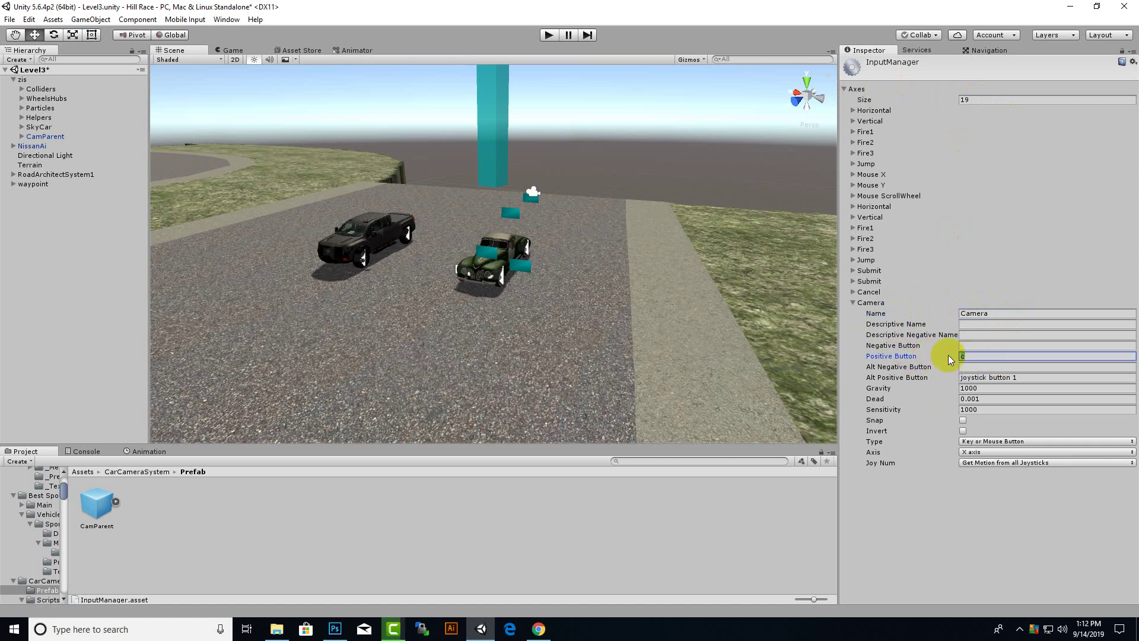
left_click(980, 356)
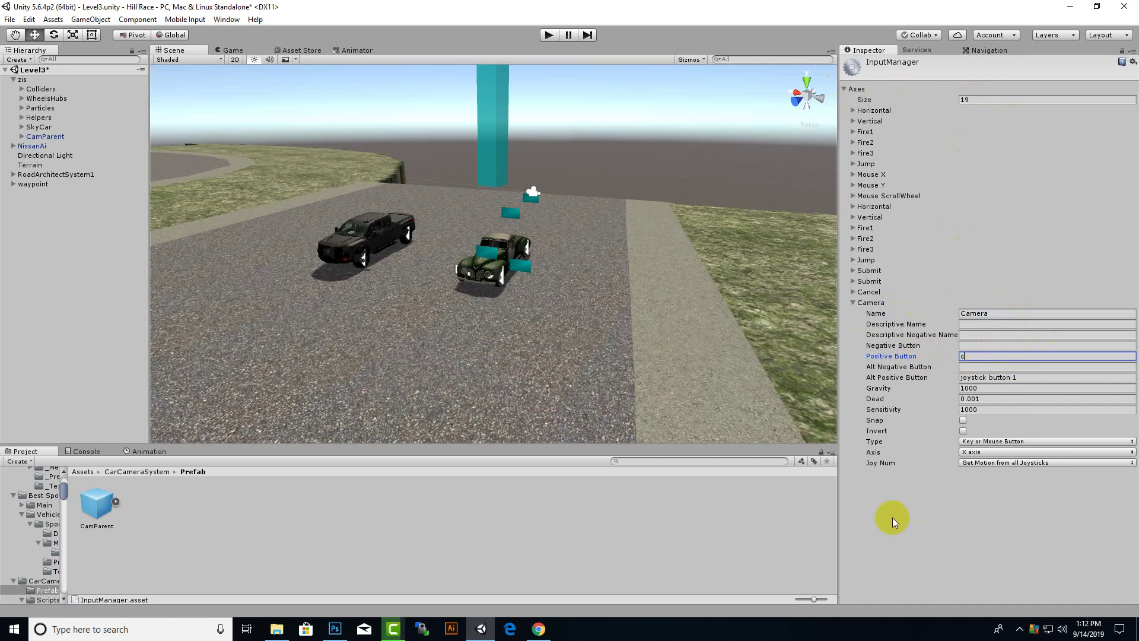
right_click(806, 429)
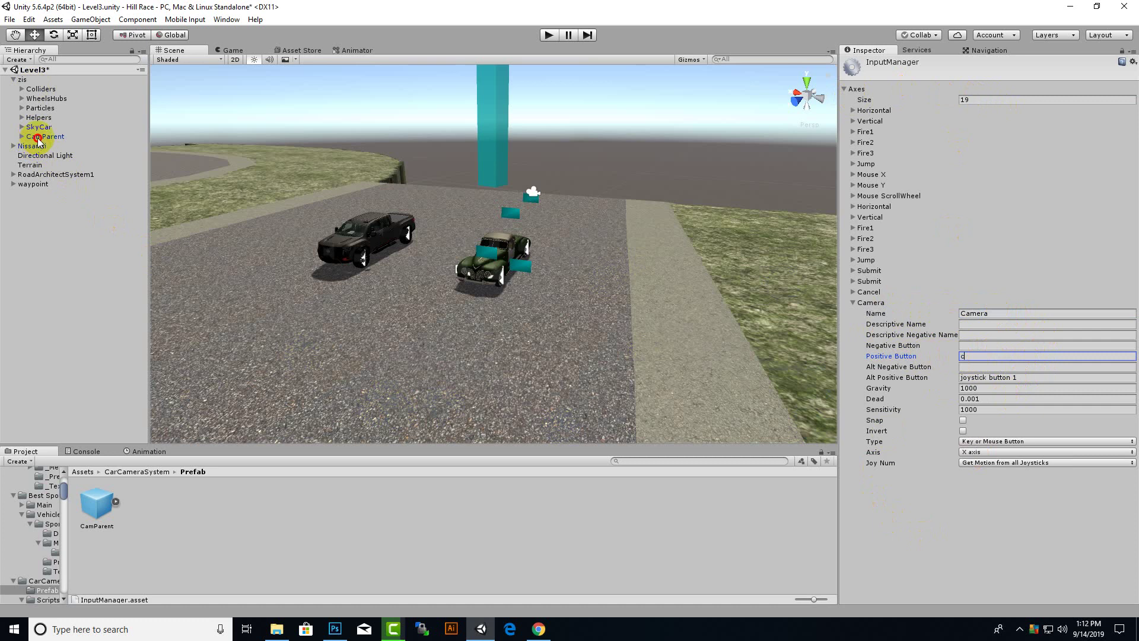
left_click(37, 140)
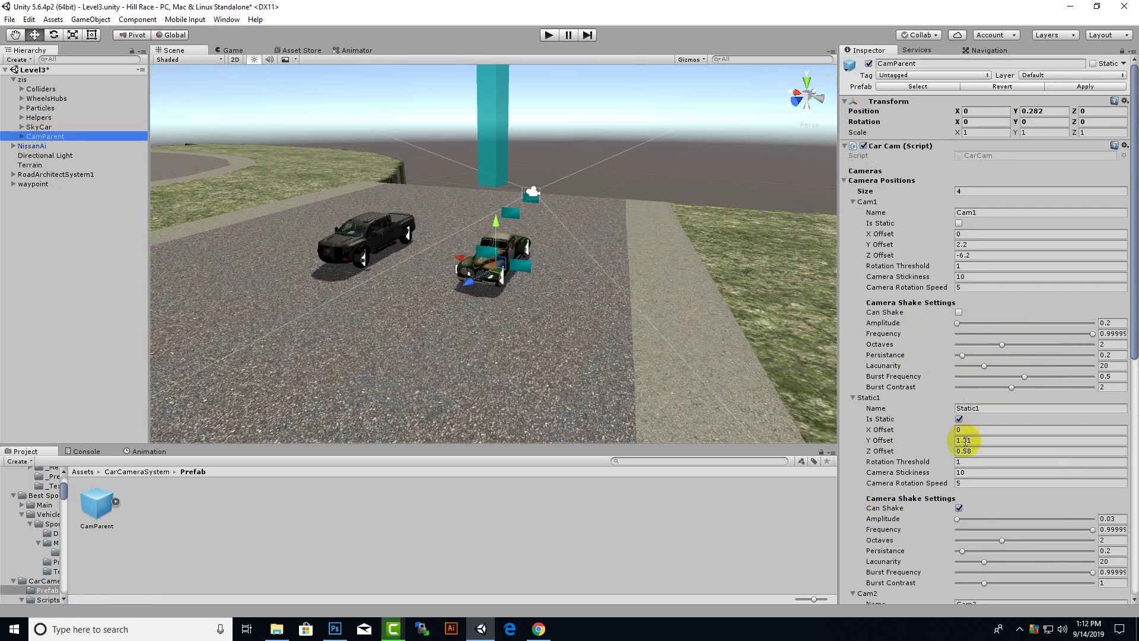
Check Car Cam's General Settings (axis Camera, shake max speed 30), then collapse the component.
scroll(963, 440, "down", 5)
scroll(964, 440, "down", 5)
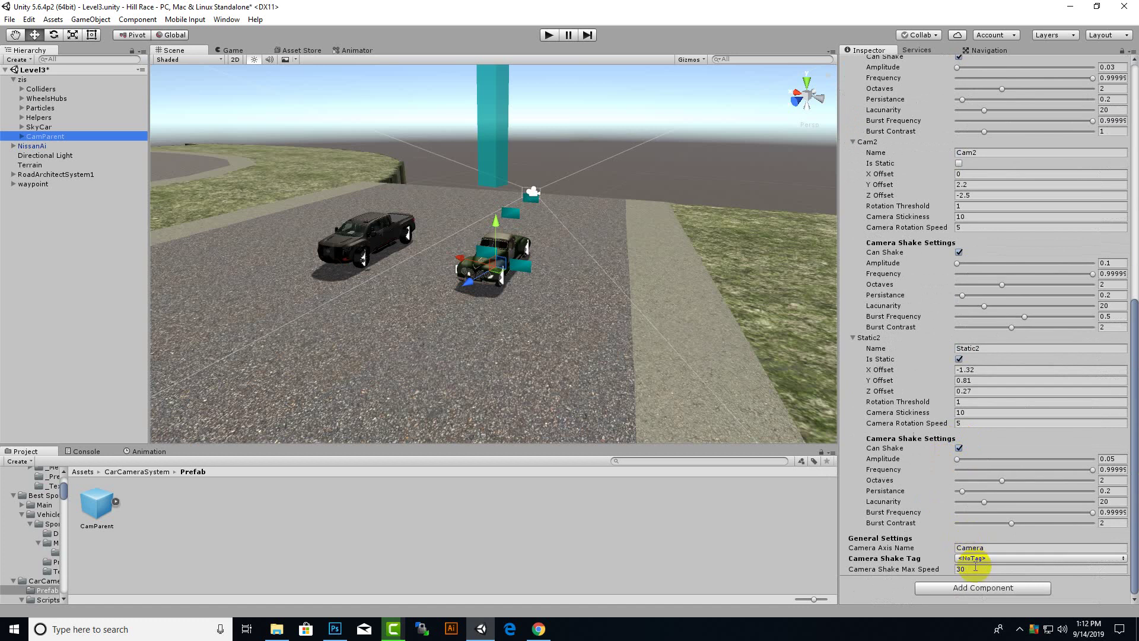
scroll(973, 567, "up", 4)
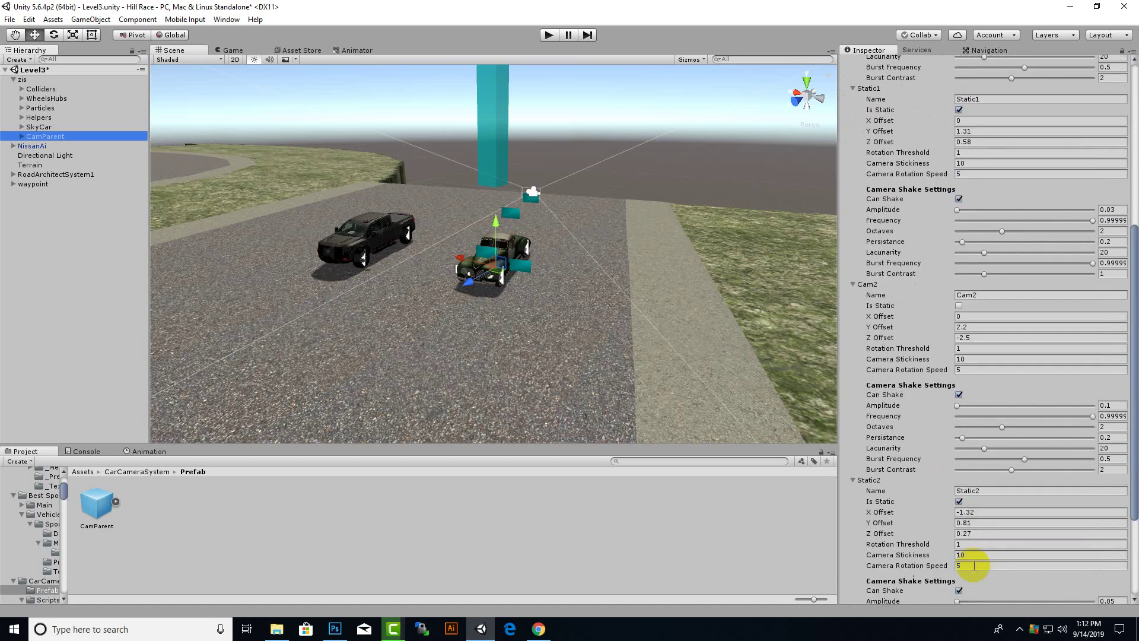
scroll(974, 566, "up", 4)
scroll(974, 567, "up", 5)
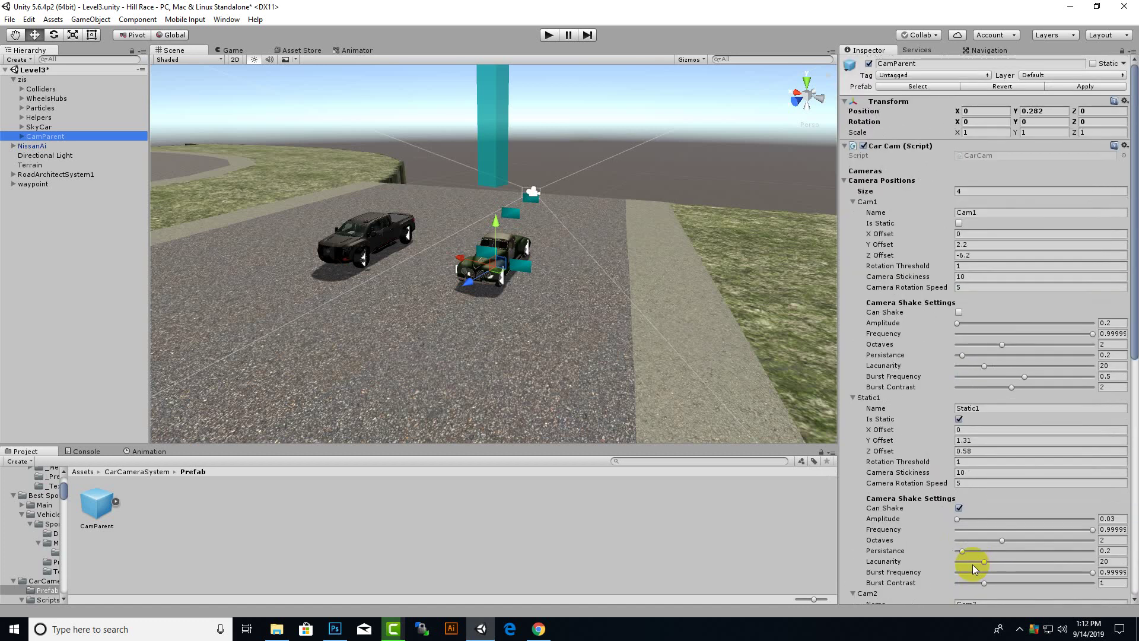
left_click(882, 146)
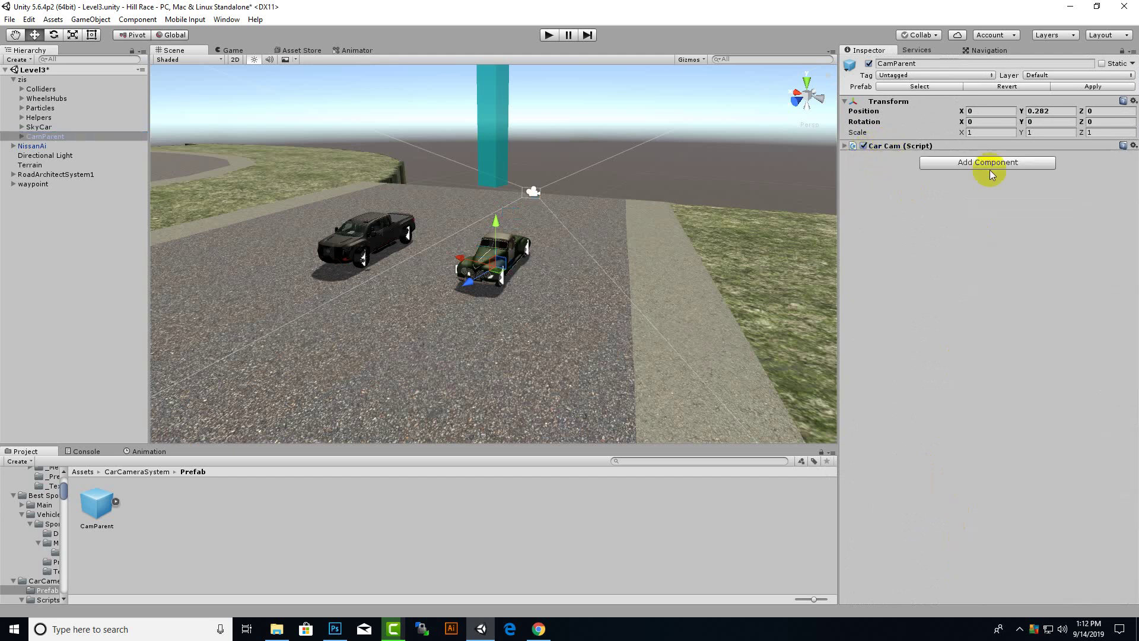
Expand Car Cam and locate and select the CarCam script in the Project panel.
left_click(920, 147)
left_click(1008, 156)
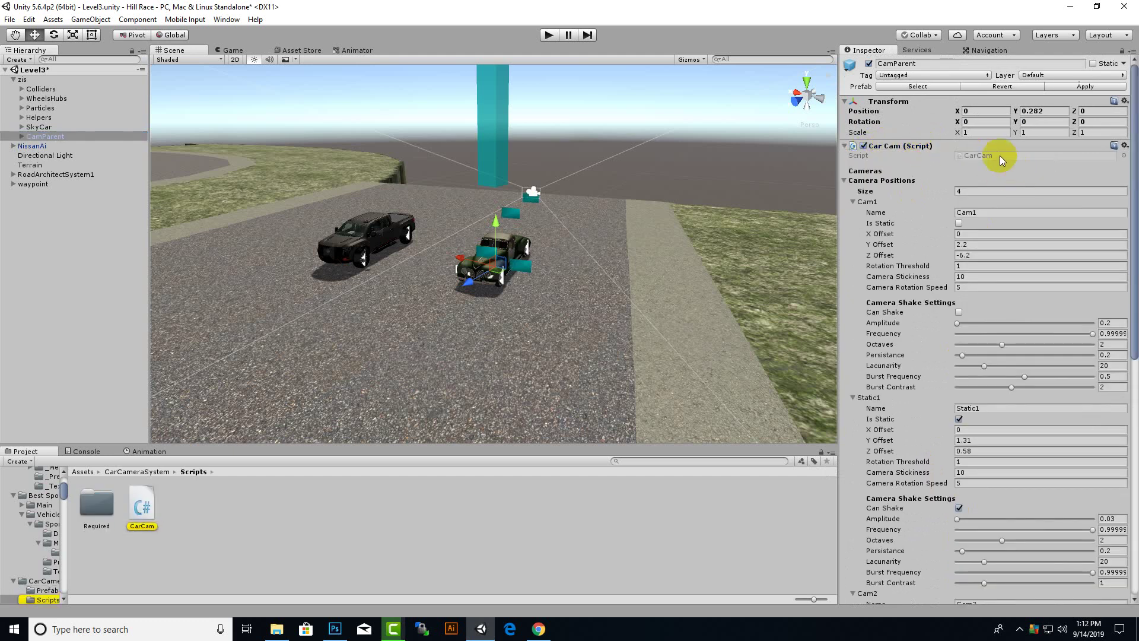
left_click(140, 510)
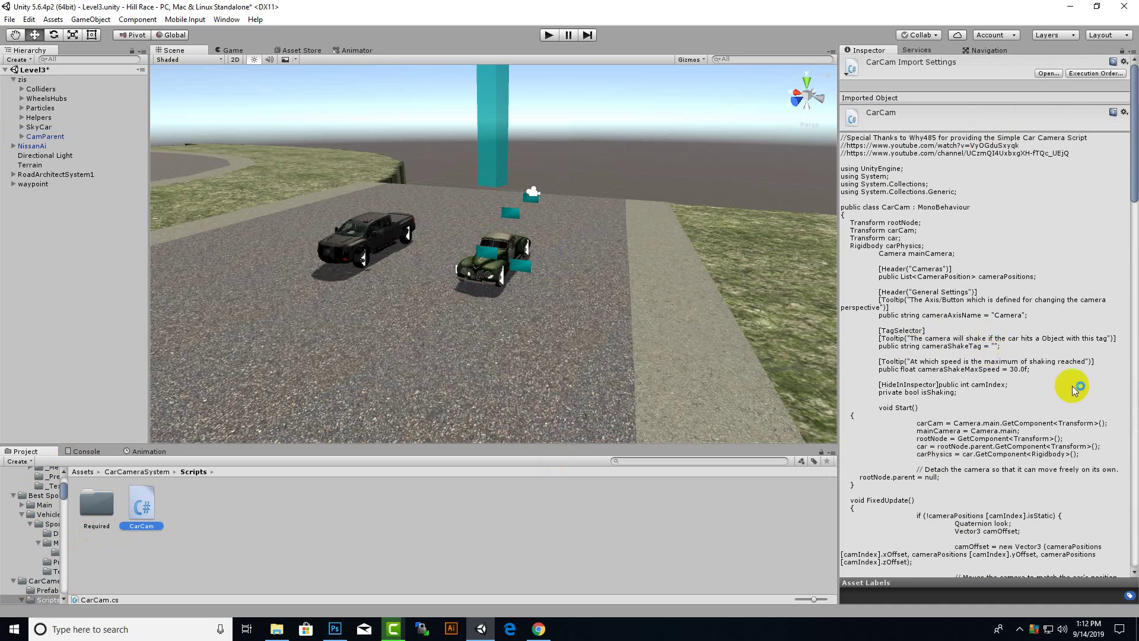
left_click(1001, 315)
Scroll through the CarCam.cs source to its camera-shake and camera-switching code.
scroll(1009, 393, "down", 2)
scroll(955, 418, "down", 3)
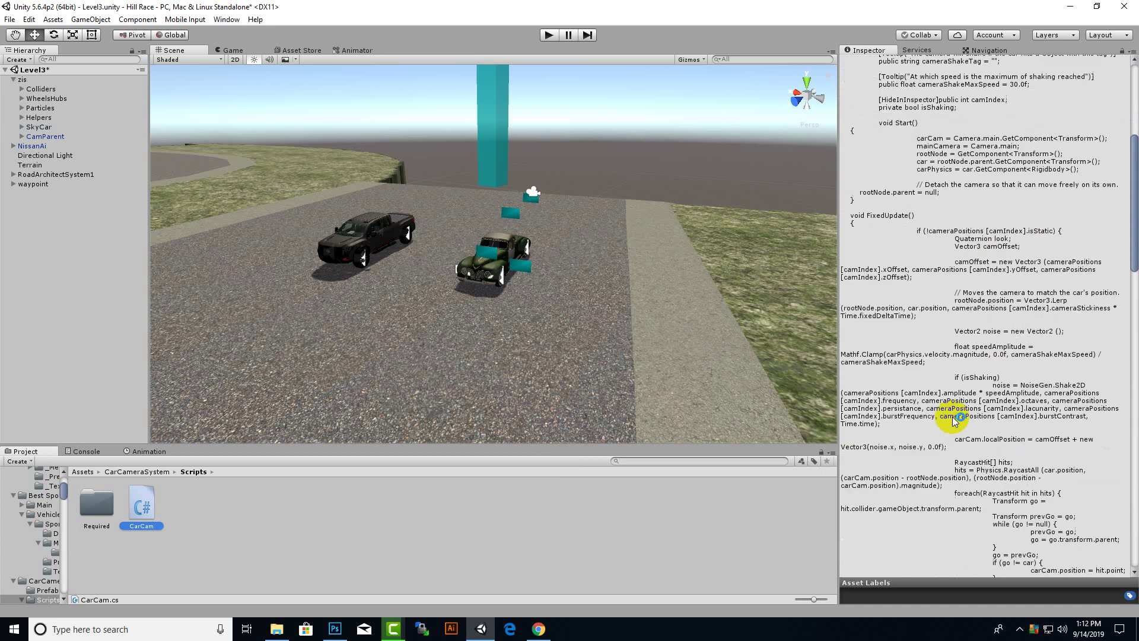
scroll(952, 416, "down", 4)
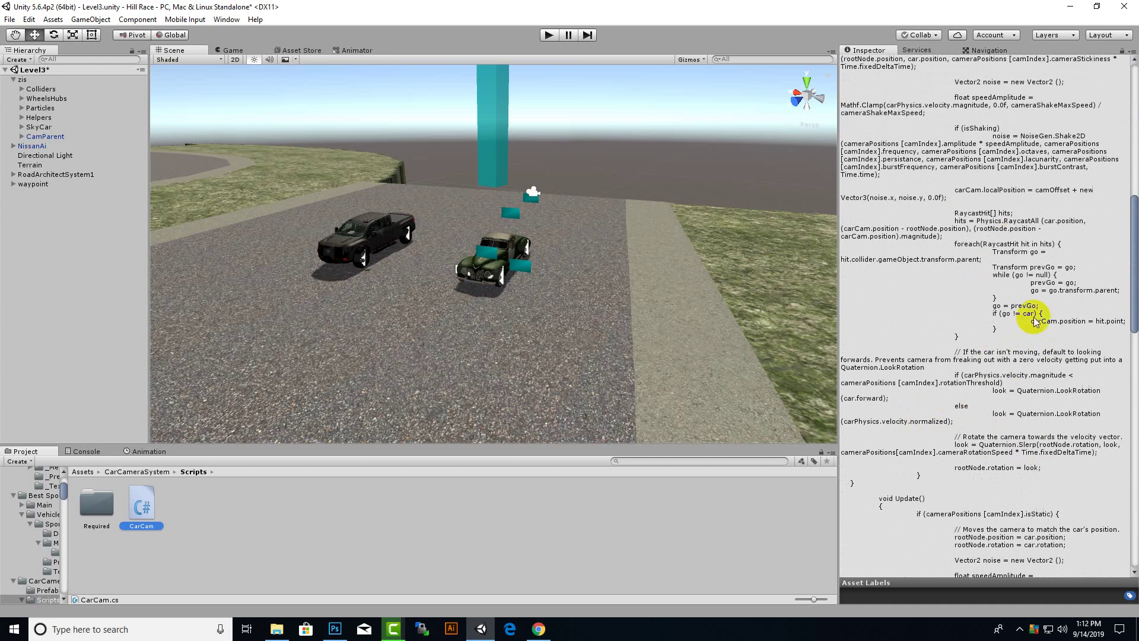
scroll(1026, 528, "down", 1)
scroll(1028, 402, "down", 3)
scroll(1028, 402, "down", 3)
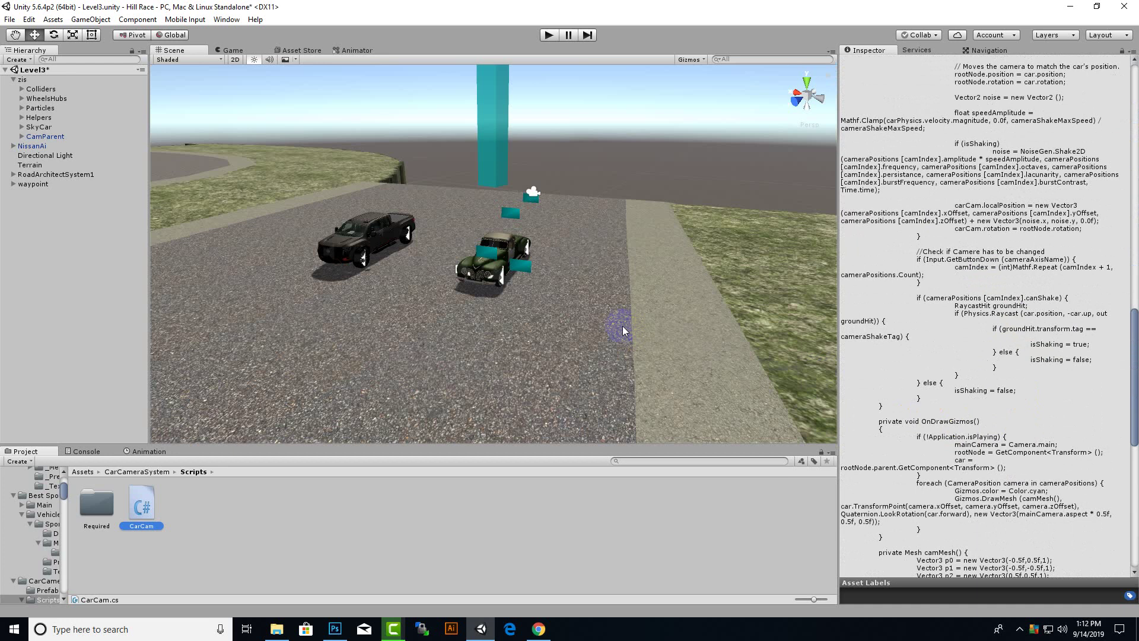
scroll(622, 326, "down", 2)
scroll(675, 319, "down", 3)
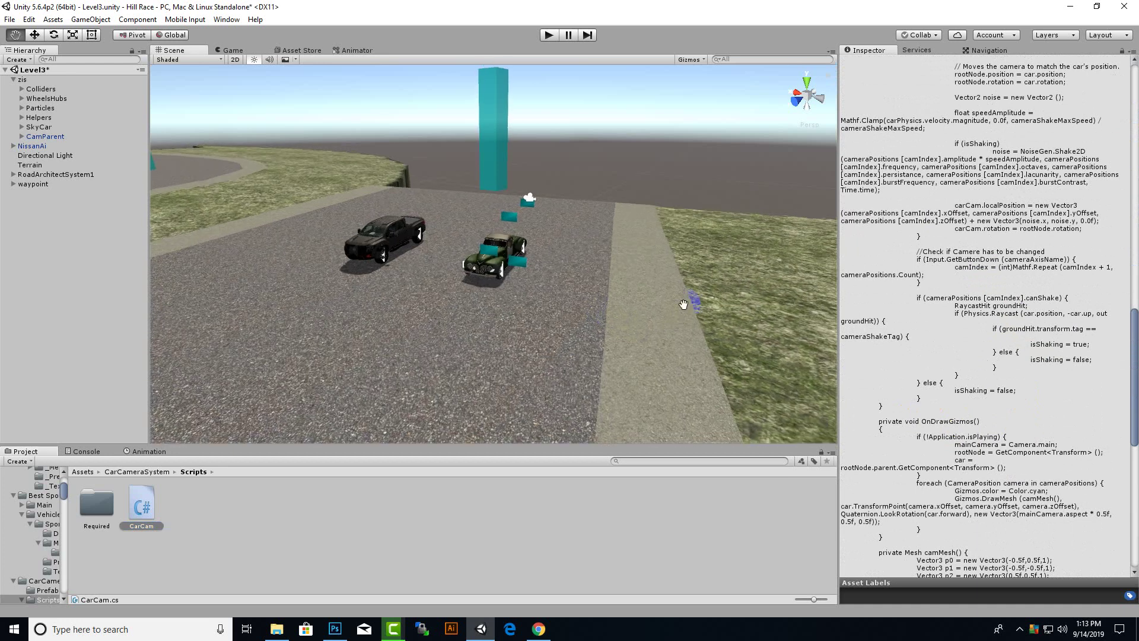